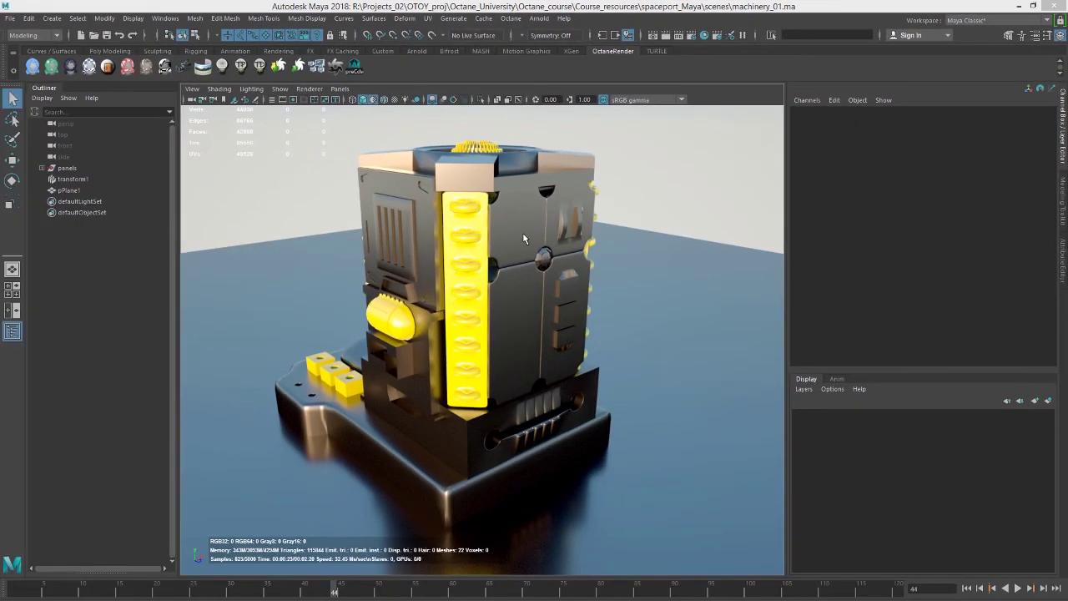
Step: Assign a new Octane glossy material to the large dark panel beside the yellow strip and show the material's attributes
{"action": "left_click", "coordinate": [522, 232]}
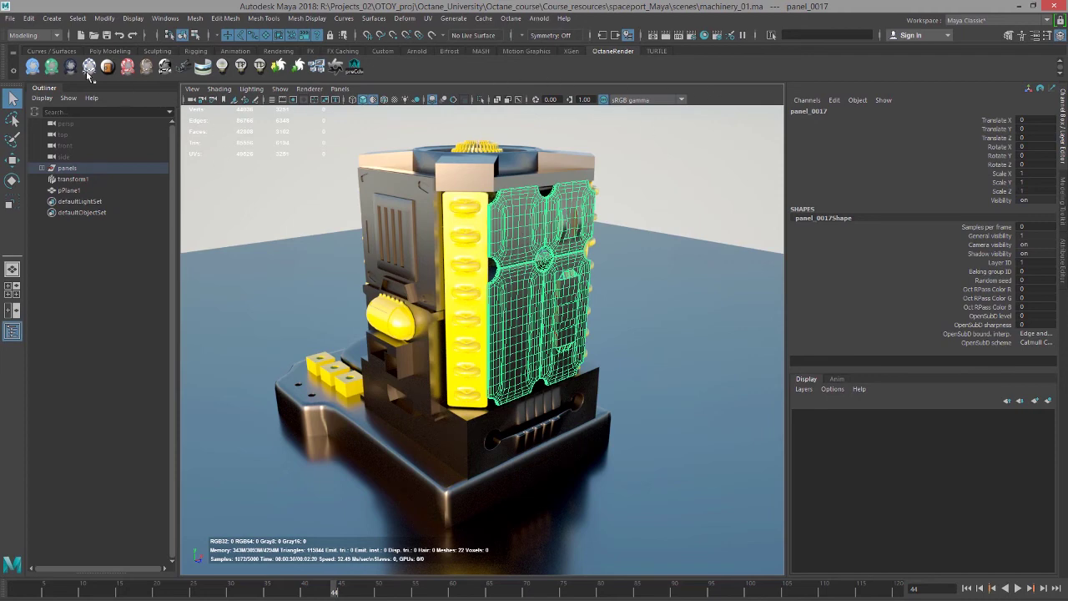
{"action": "left_click", "coordinate": [54, 67]}
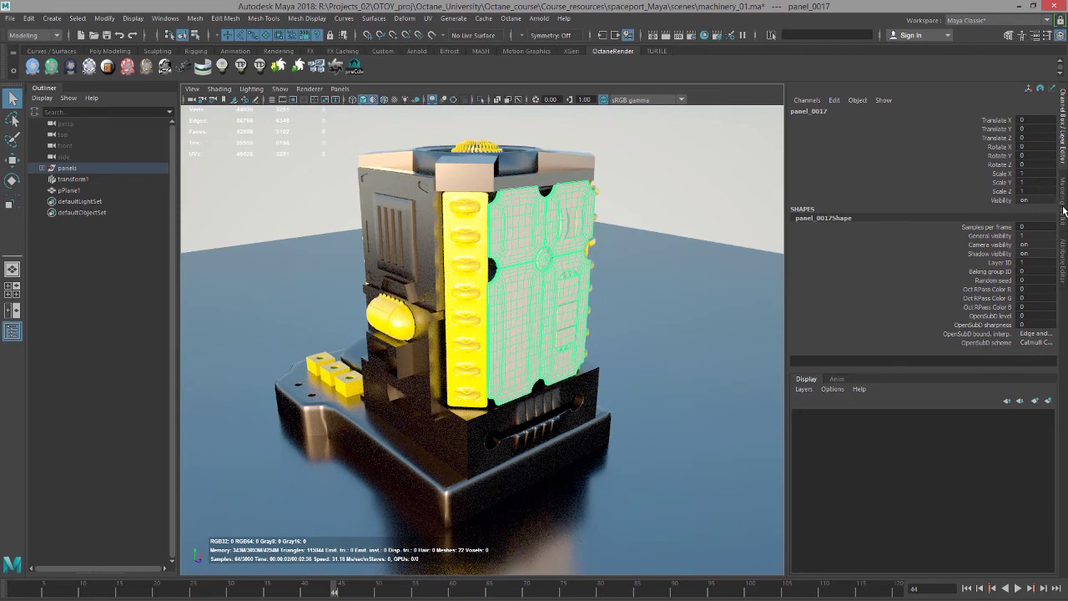
{"action": "left_click", "coordinate": [1063, 251]}
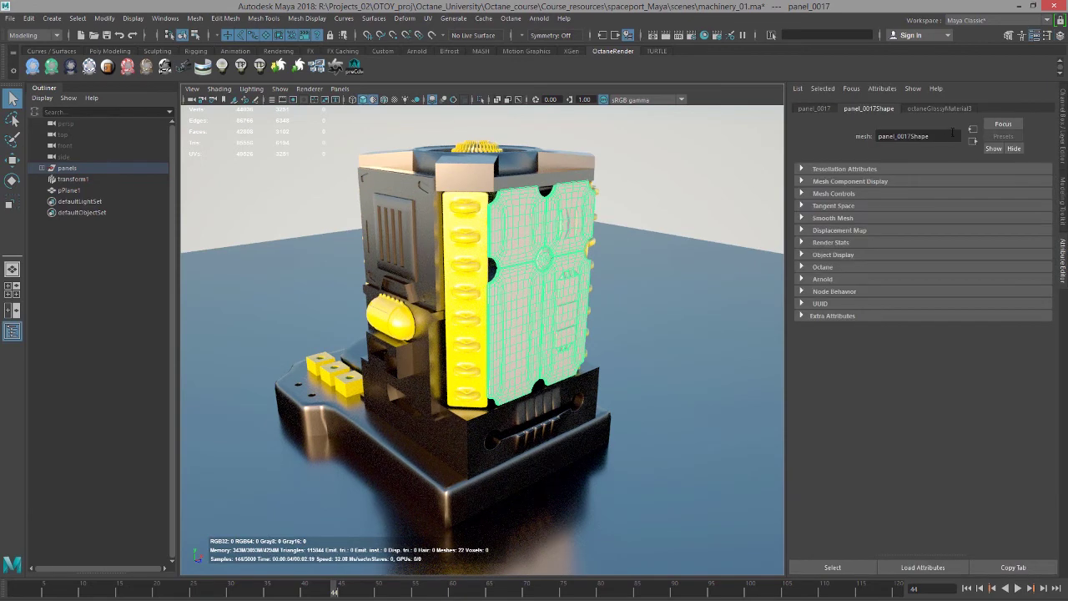
{"action": "left_click", "coordinate": [941, 110]}
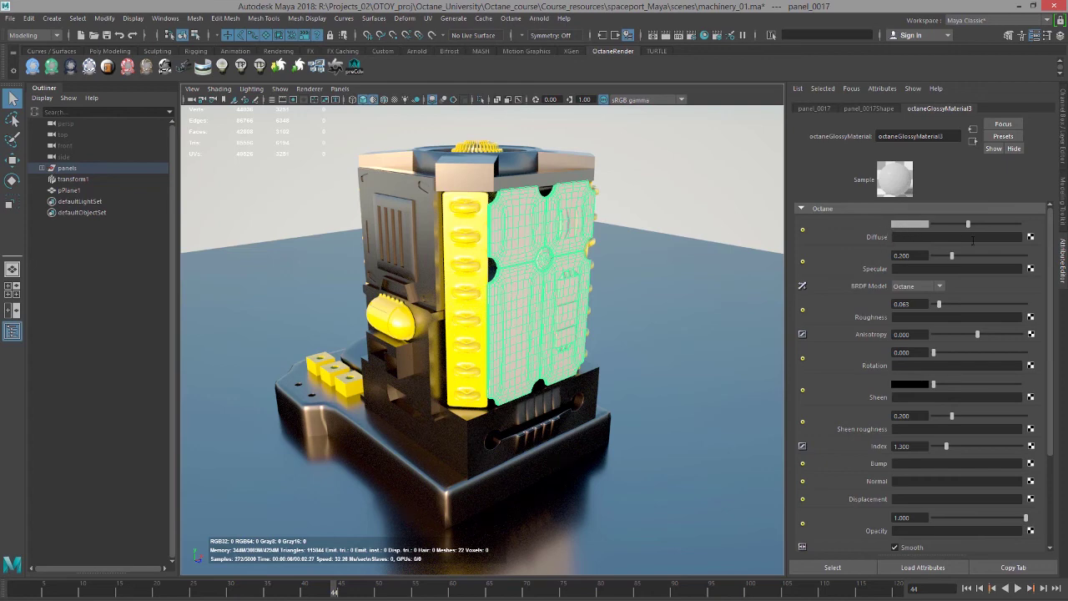
Step: Connect an Octane Image Texture to the glossy material's Diffuse channel
{"action": "left_click", "coordinate": [1031, 239]}
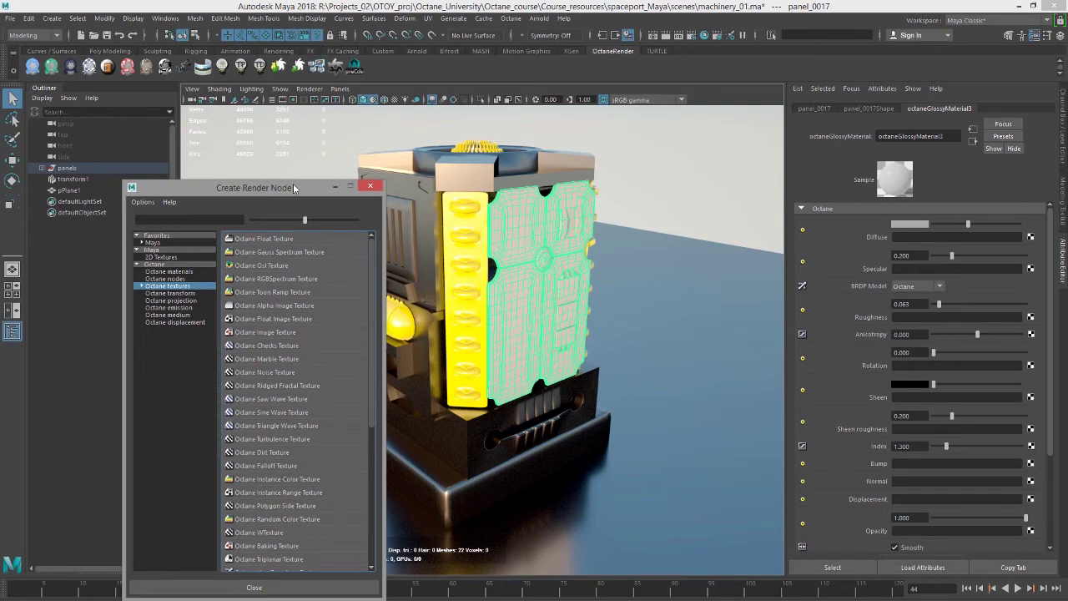
{"action": "left_click_drag", "start_coordinate": [292, 190], "coordinate": [371, 180]}
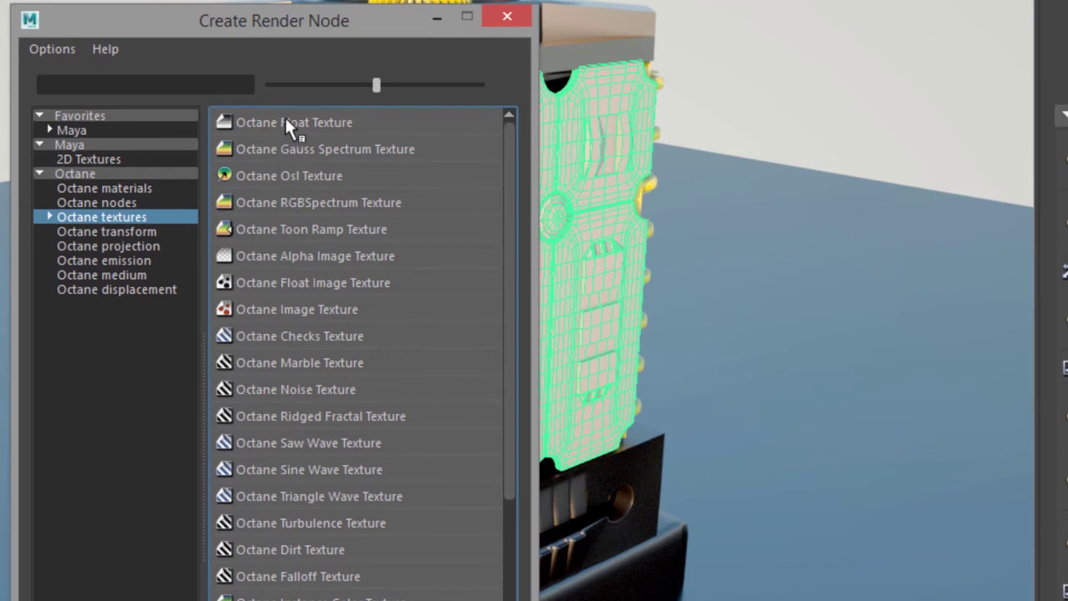
{"action": "left_click", "coordinate": [50, 216]}
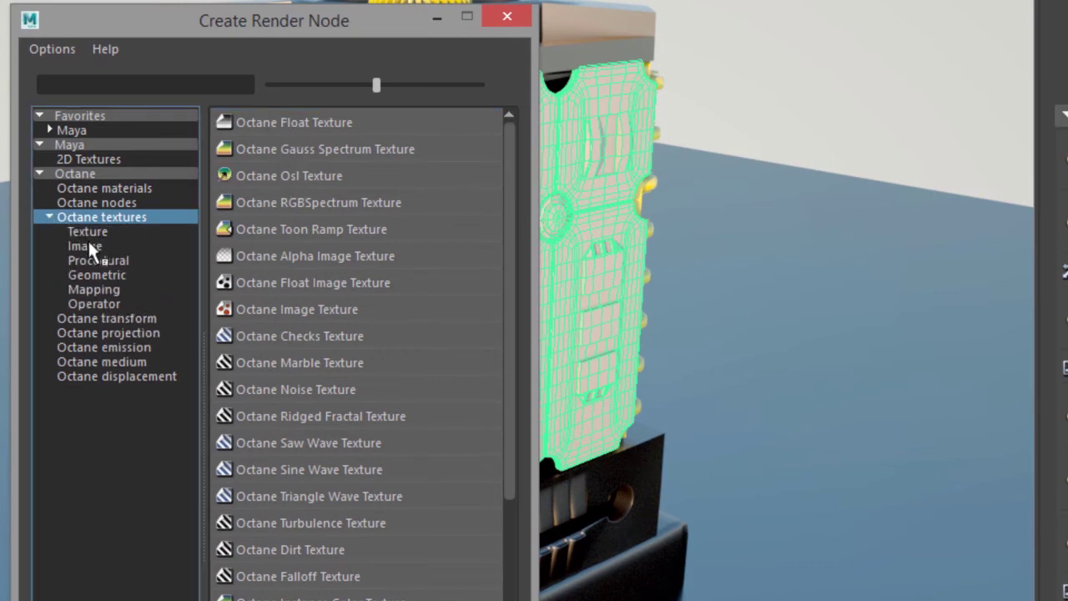
{"action": "left_click", "coordinate": [86, 246]}
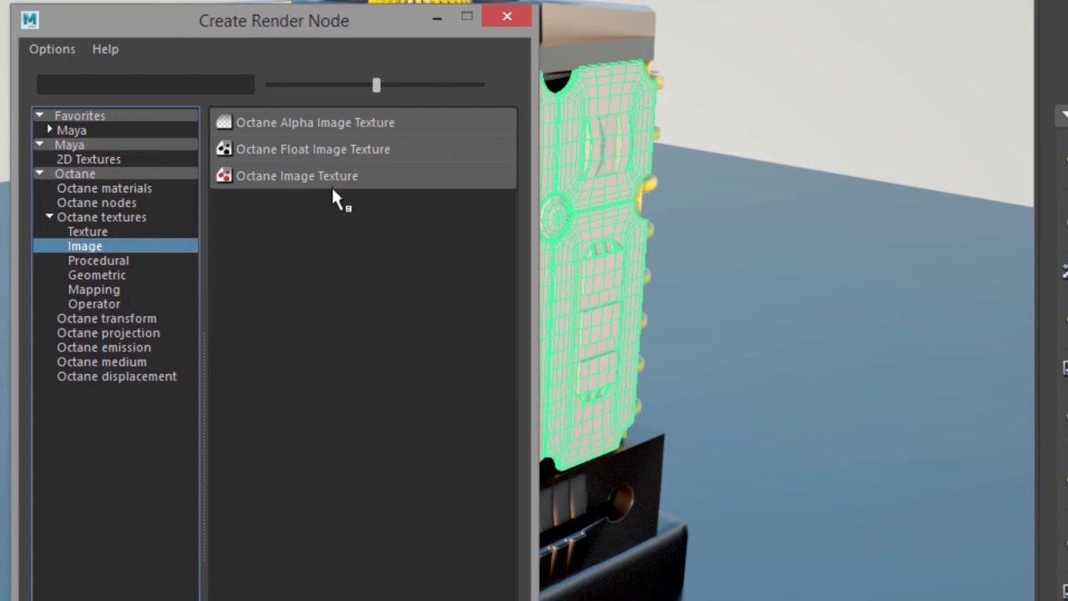
{"action": "left_click_drag", "start_coordinate": [268, 19], "coordinate": [194, 9]}
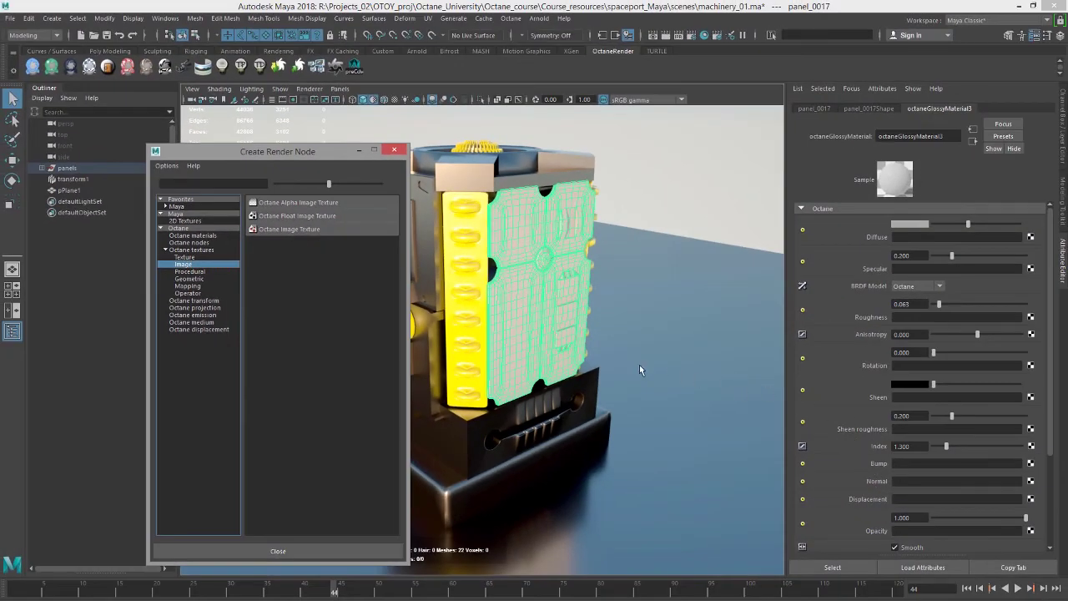
{"action": "left_click", "coordinate": [307, 228]}
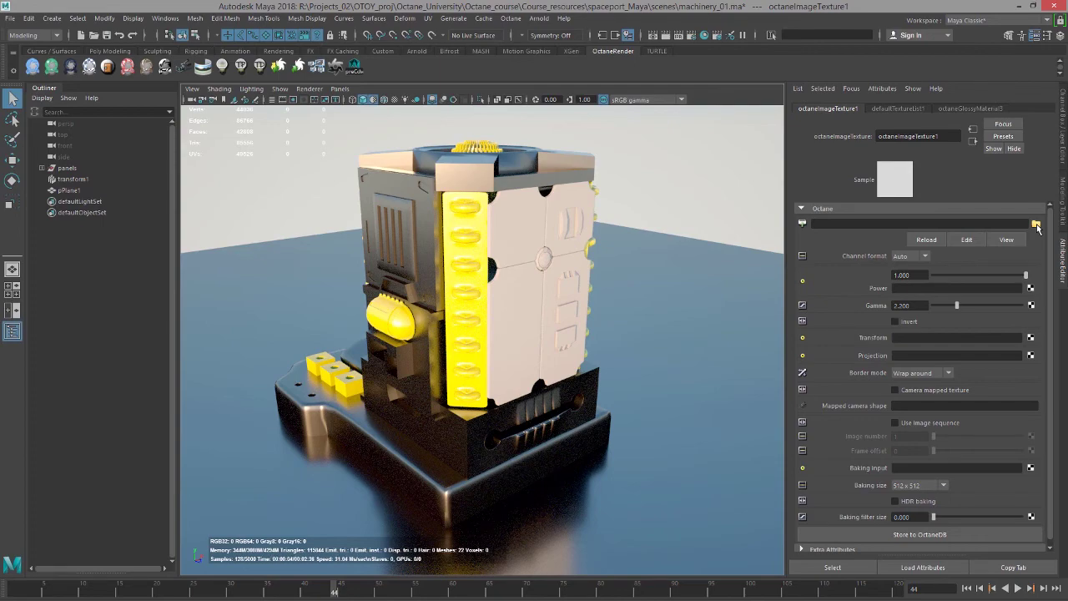
Step: Load panel_06_diffuse.png into the image texture and view the textured panel up close
{"action": "left_click", "coordinate": [1035, 224]}
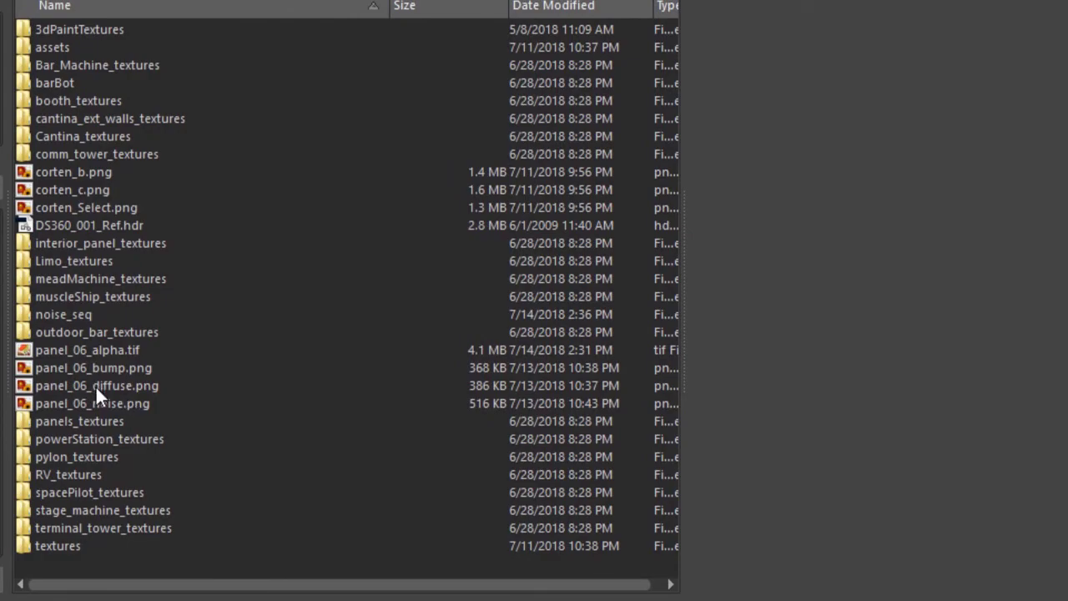
{"action": "left_click", "coordinate": [117, 383]}
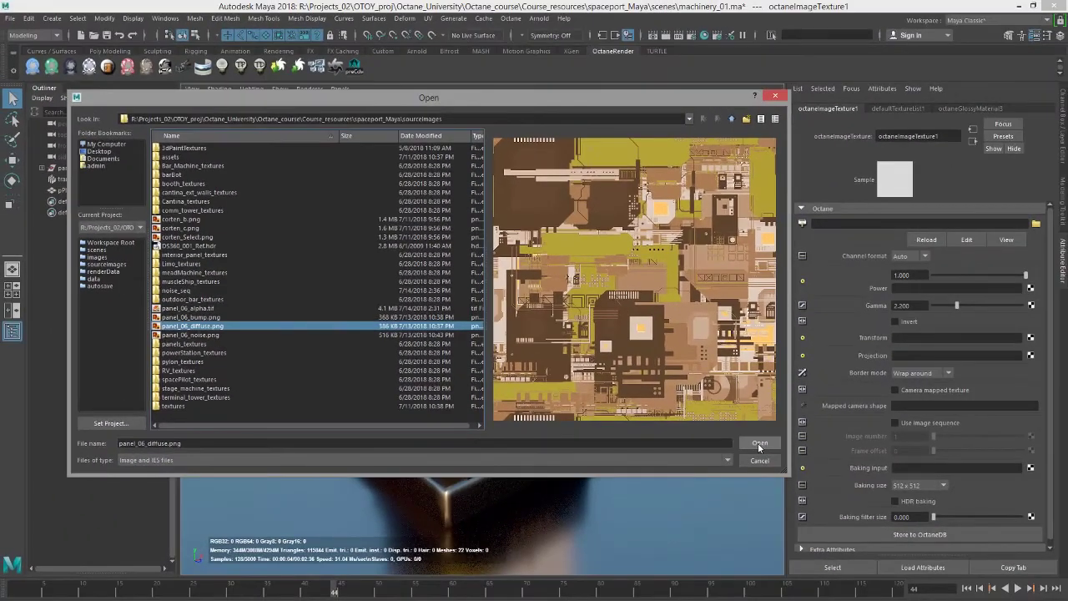
{"action": "left_click", "coordinate": [807, 462]}
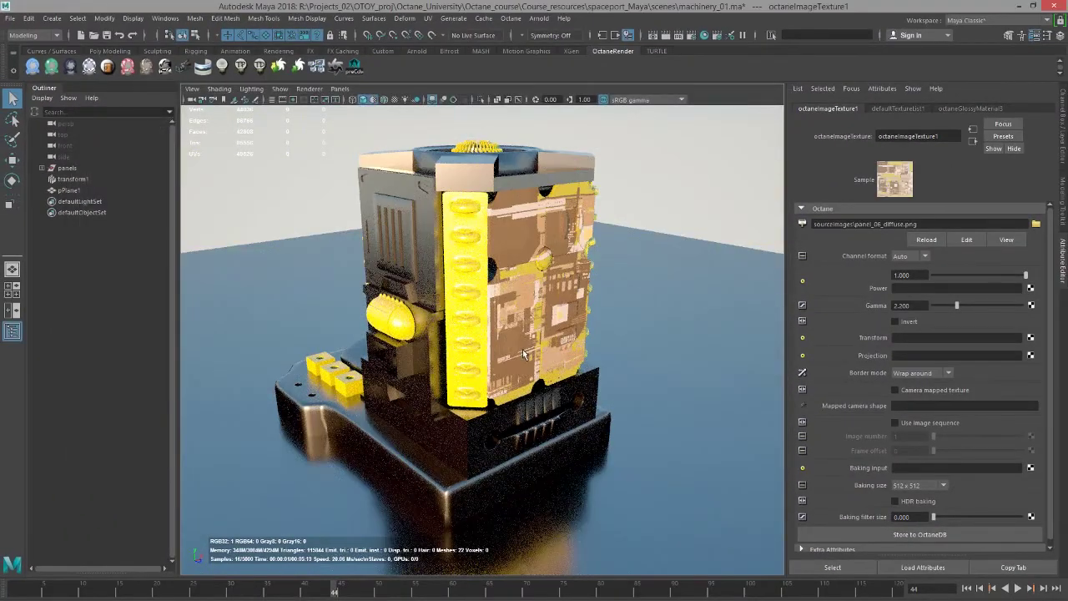
{"action": "left_click_drag", "start_coordinate": [507, 327], "coordinate": [459, 333], "text": "alt"}
{"action": "right_click_drag", "start_coordinate": [459, 334], "coordinate": [493, 352], "text": "alt"}
{"action": "left_click_drag", "start_coordinate": [493, 354], "coordinate": [438, 269], "text": "alt"}
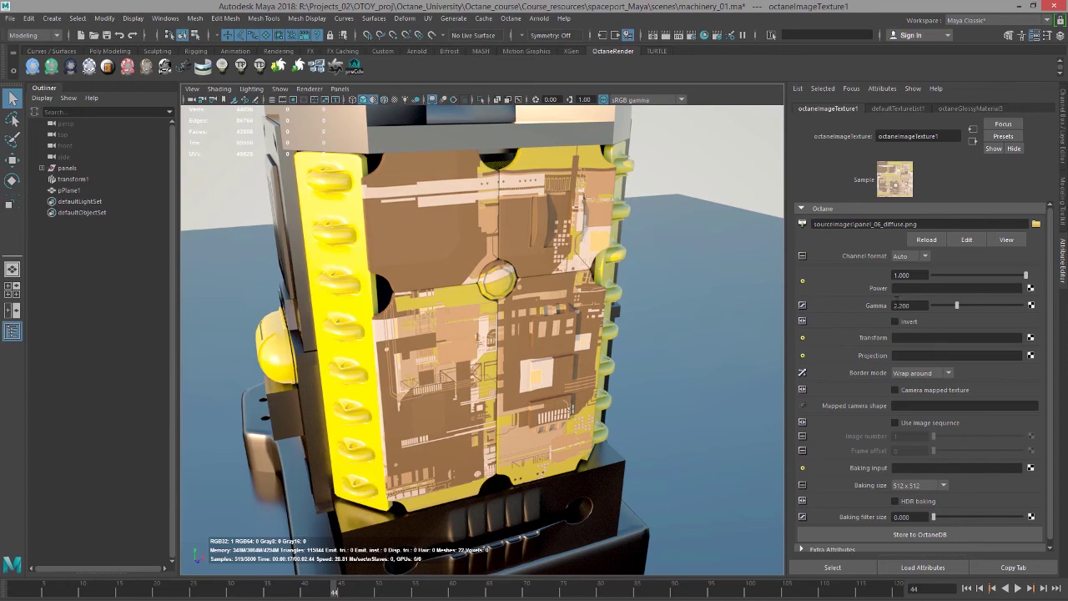
Step: Try gamma values of 1 and 3 on the panel's image texture, finally setting the gamma to 2
{"action": "mouse_move", "coordinate": [1025, 275]}
{"action": "left_mouse_down"}
{"action": "mouse_move", "coordinate": [935, 277]}
{"action": "mouse_move", "coordinate": [1033, 276]}
{"action": "left_mouse_up"}
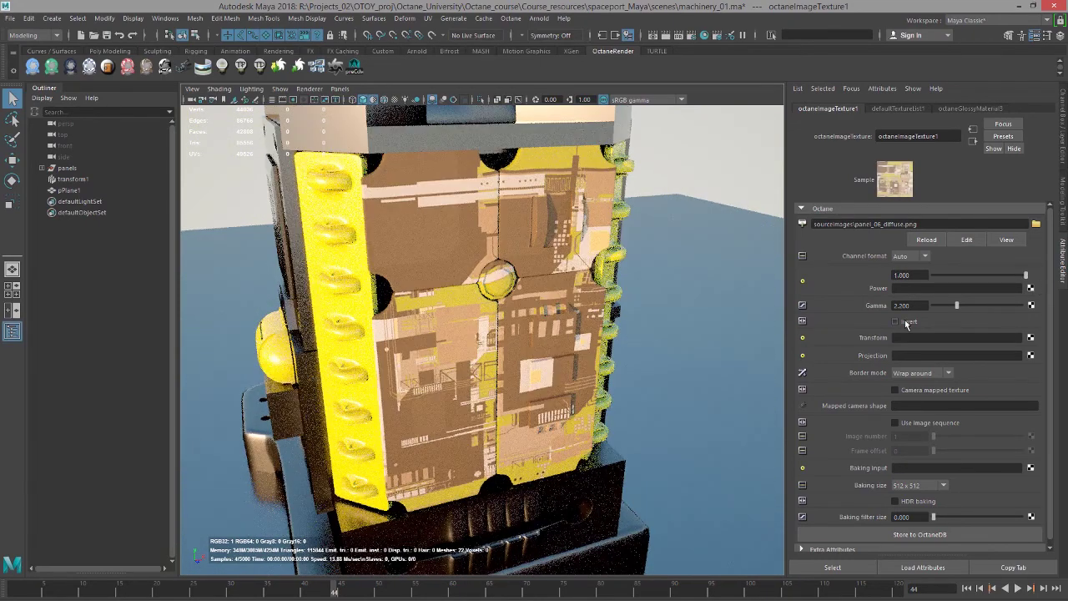
{"action": "left_click_drag", "start_coordinate": [915, 305], "coordinate": [868, 305]}
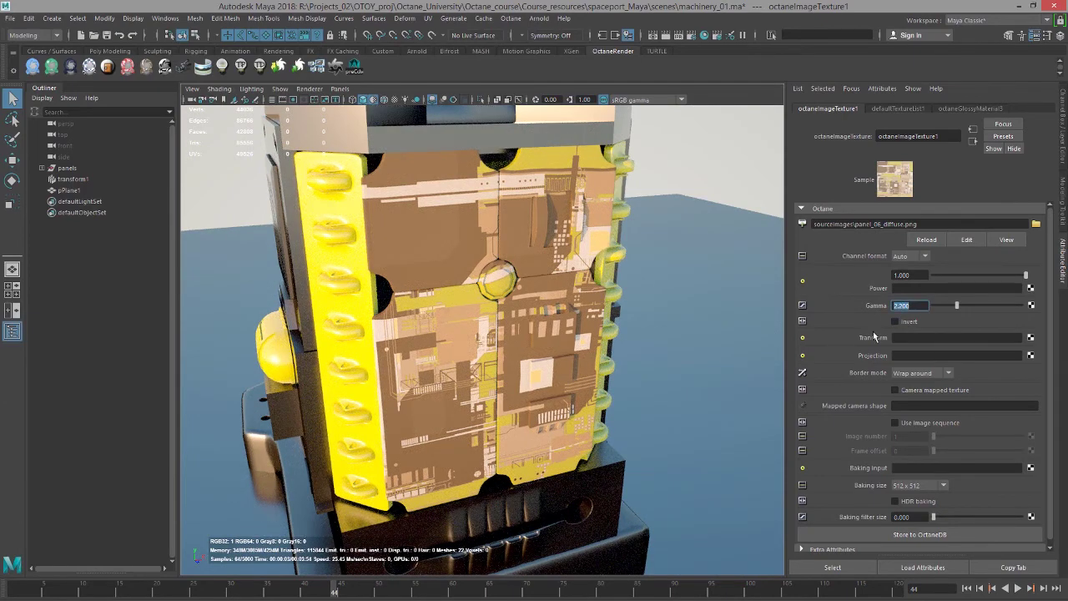
{"action": "type", "text": "1"}
{"action": "key", "text": "Return"}
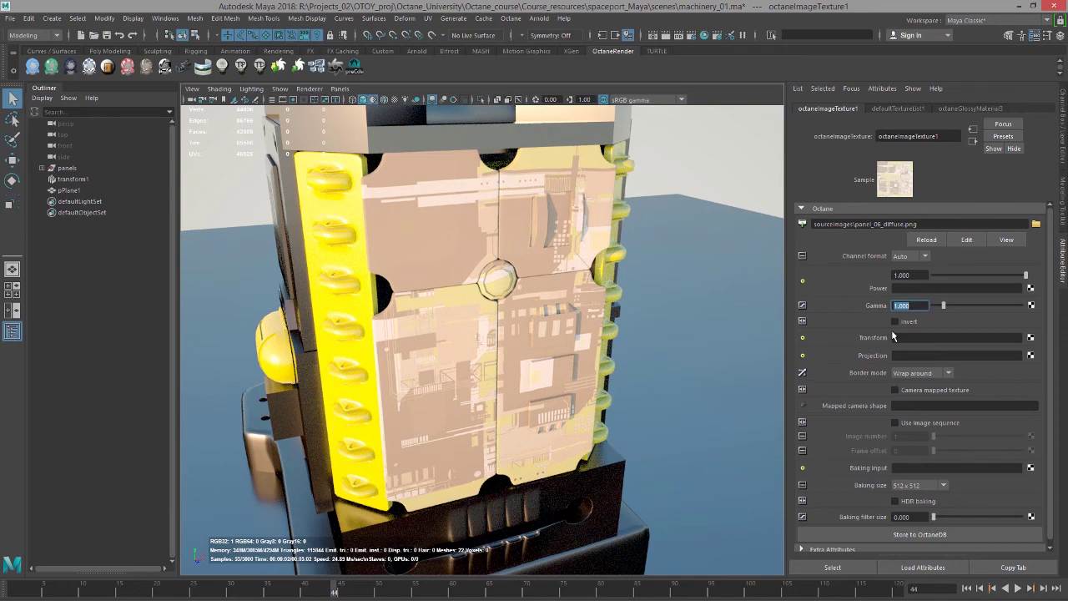
{"action": "type", "text": "3"}
{"action": "key", "text": "Return"}
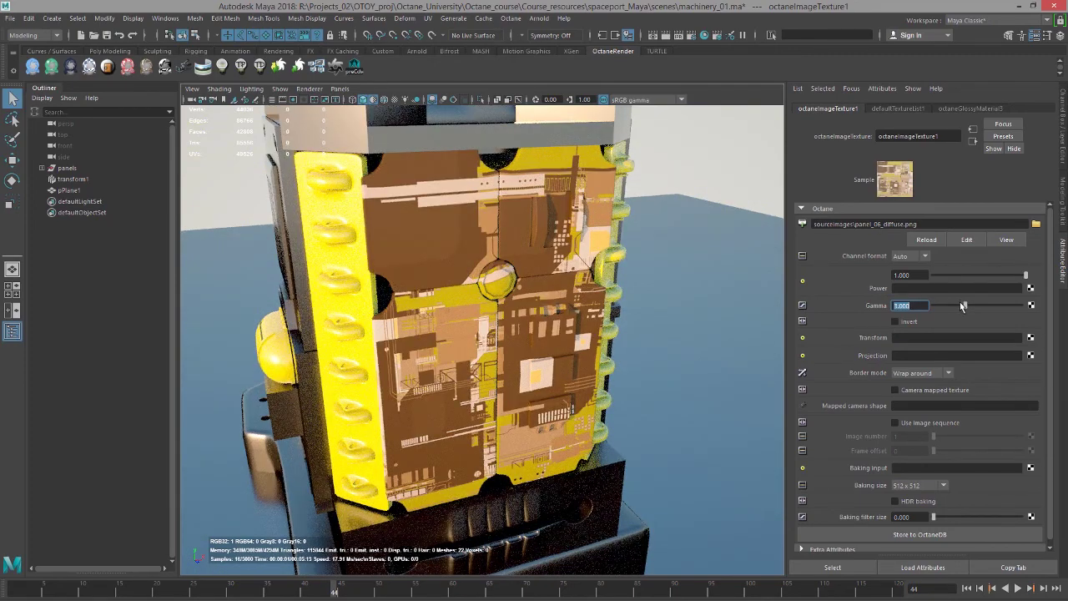
{"action": "type", "text": "2"}
{"action": "key", "text": "Return"}
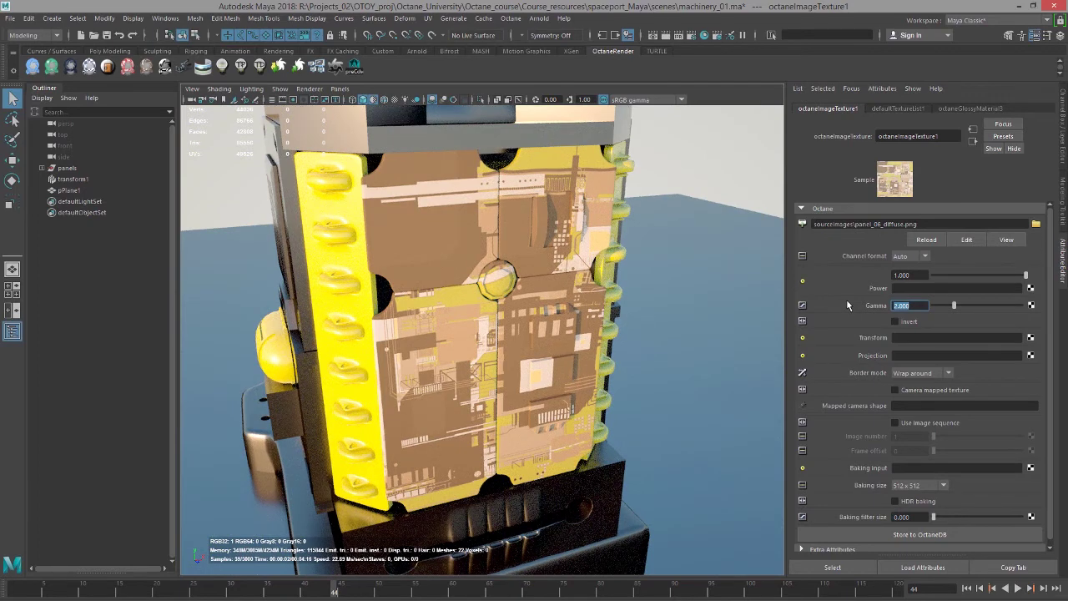
Step: Try the Invert option on the panel's image texture and switch it back off
{"action": "left_click", "coordinate": [896, 322]}
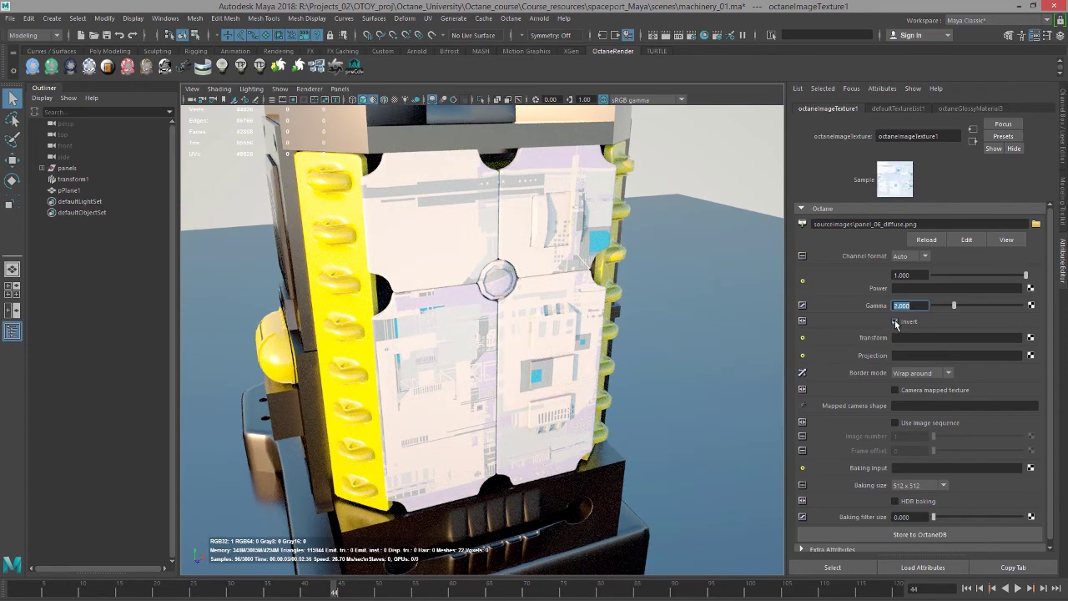
{"action": "left_click", "coordinate": [896, 322]}
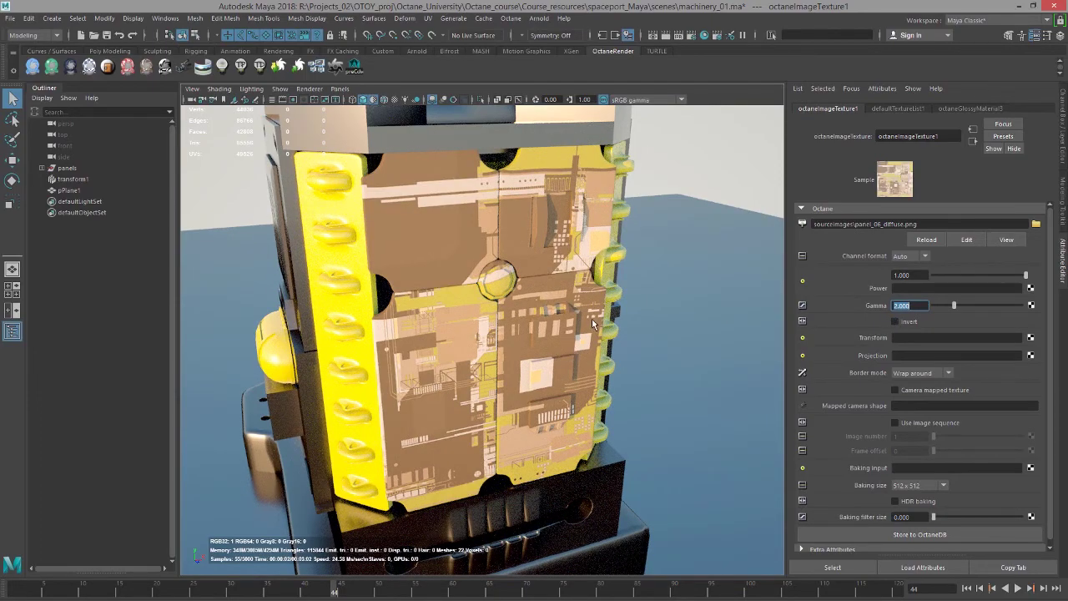
Step: Create a polygon cylinder primitive in the scene
{"action": "right_click_drag", "start_coordinate": [639, 301], "coordinate": [534, 305], "text": "alt"}
{"action": "middle_click_drag", "start_coordinate": [533, 305], "coordinate": [553, 358], "text": "alt"}
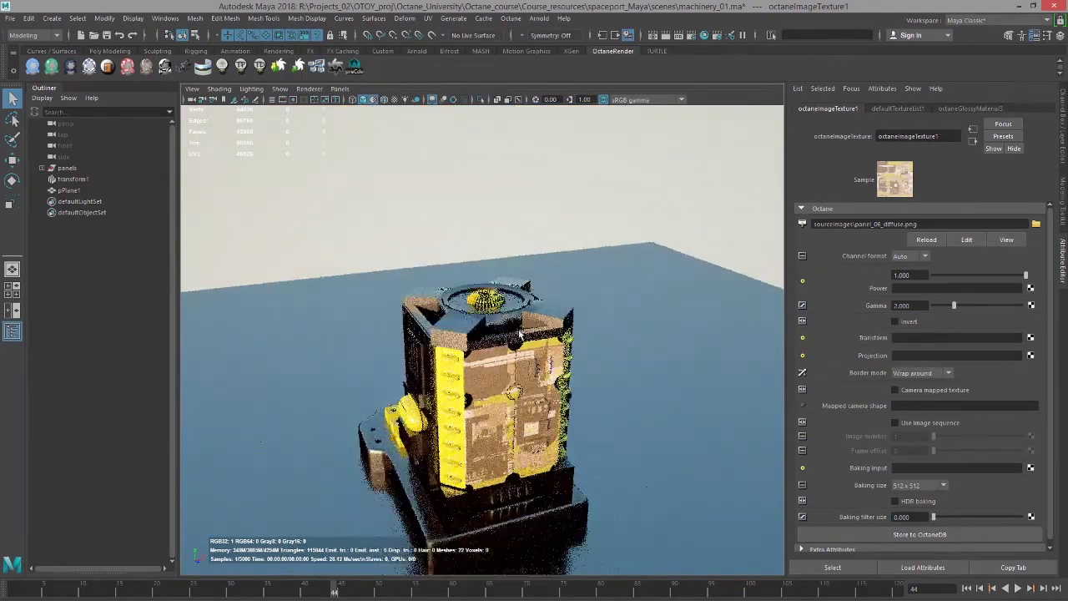
{"action": "left_click_drag", "start_coordinate": [500, 338], "coordinate": [585, 331], "text": "alt"}
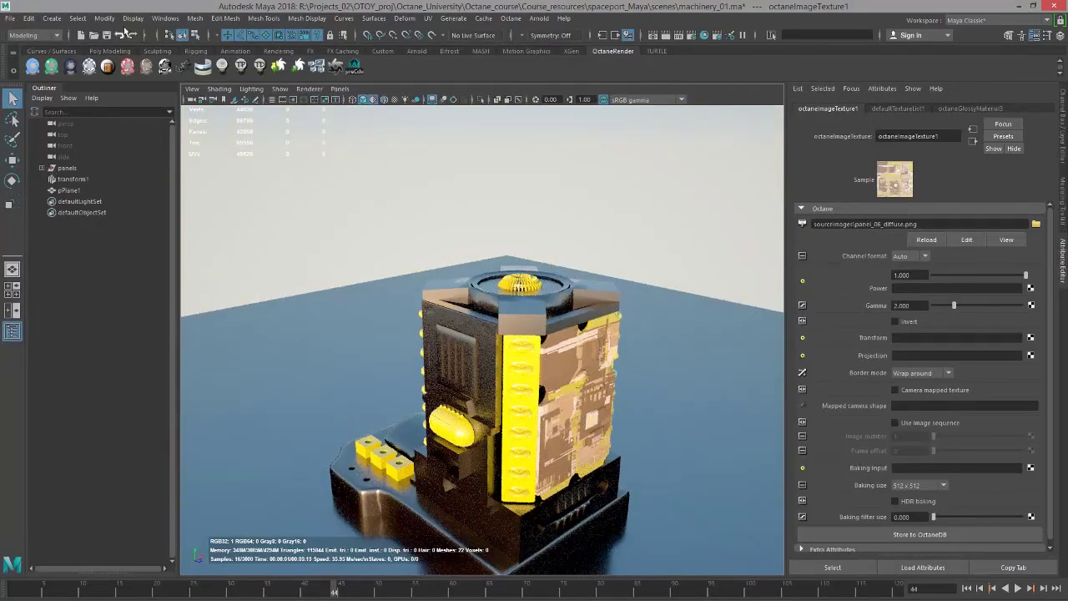
{"action": "left_click", "coordinate": [52, 17]}
{"action": "mouse_move", "coordinate": [83, 58]}
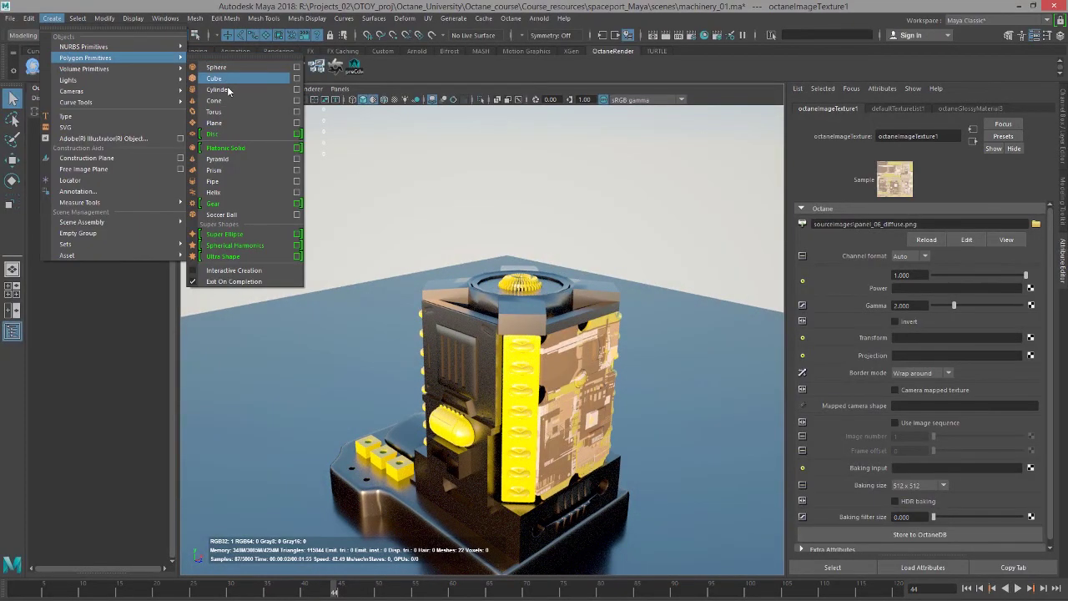
{"action": "left_click", "coordinate": [213, 80]}
Step: Move the cylinder vertically so it floats above the machine
{"action": "scroll", "coordinate": [472, 336], "scroll_direction": "down", "scroll_amount": 3}
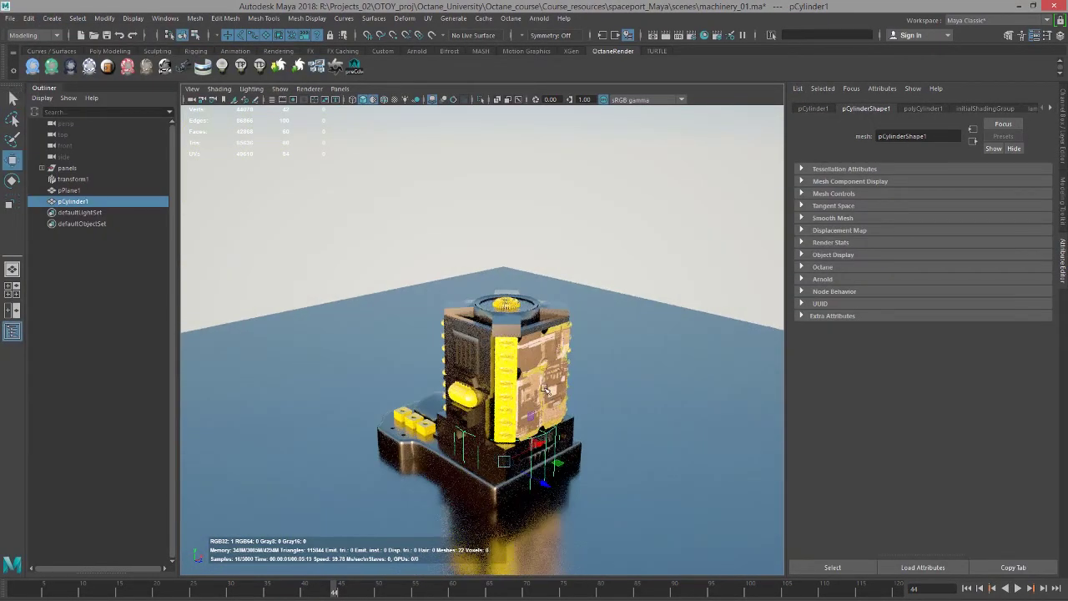
{"action": "key", "text": "w"}
{"action": "left_click_drag", "start_coordinate": [506, 416], "coordinate": [444, 148]}
{"action": "middle_click_drag", "start_coordinate": [448, 227], "coordinate": [435, 276], "text": "alt"}
{"action": "right_click_drag", "start_coordinate": [435, 275], "coordinate": [516, 279], "text": "alt"}
{"action": "scroll", "coordinate": [517, 279], "scroll_direction": "up", "scroll_amount": 3}
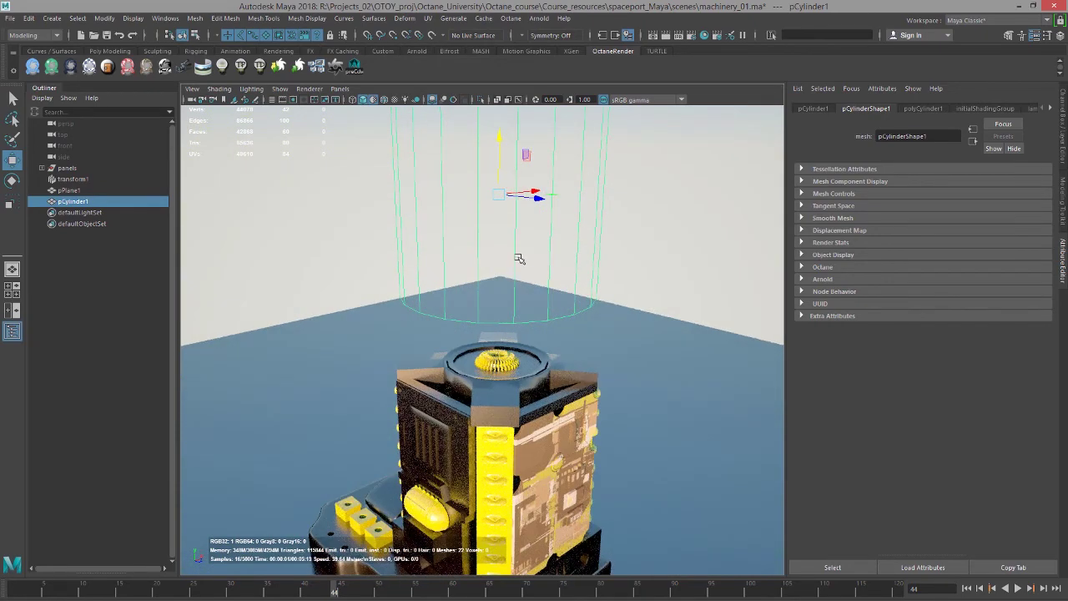
Step: Scale the cylinder down to about the width of the machine's round top and lower it to just above
{"action": "key", "text": "r"}
{"action": "left_click_drag", "start_coordinate": [456, 194], "coordinate": [417, 186]}
{"action": "middle_click_drag", "start_coordinate": [417, 186], "coordinate": [409, 267], "text": "alt"}
{"action": "left_click_drag", "start_coordinate": [488, 217], "coordinate": [488, 288]}
{"action": "key", "text": "w"}
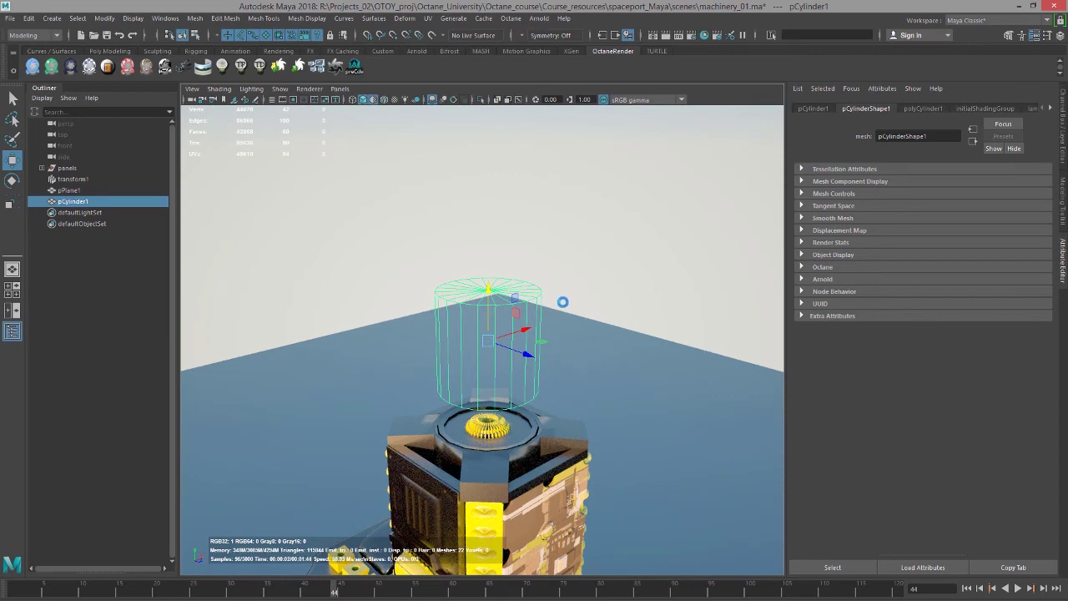
{"action": "left_click_drag", "start_coordinate": [579, 353], "coordinate": [508, 338], "text": "alt"}
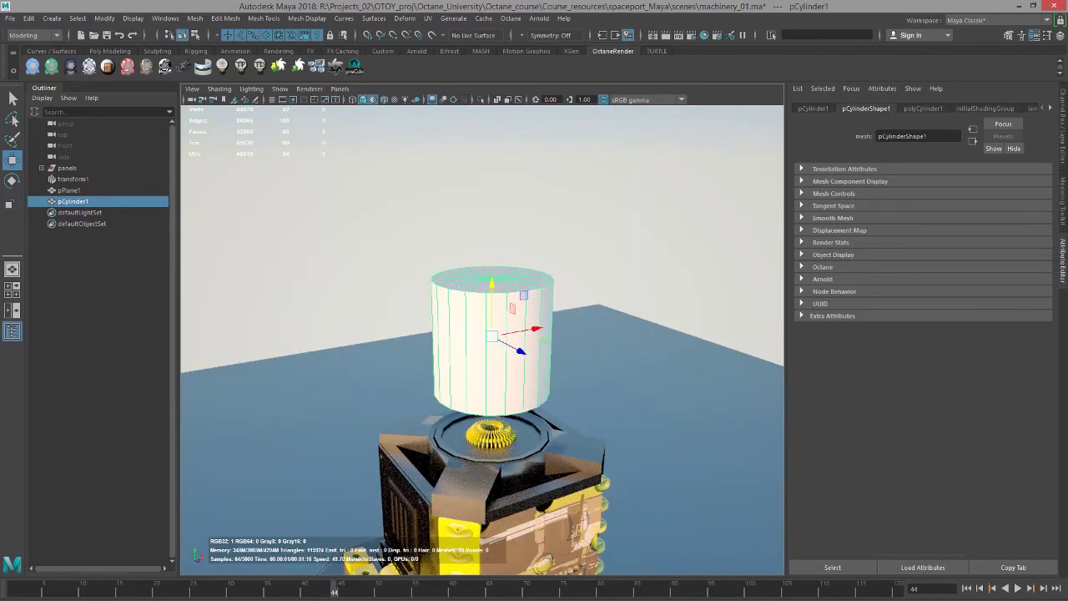
Step: Check the Frames to pre-cache setting among OctaneRender's main render settings
{"action": "left_click_drag", "start_coordinate": [2, 209], "coordinate": [469, 157]}
{"action": "left_click", "coordinate": [380, 217]}
{"action": "left_click", "coordinate": [409, 275]}
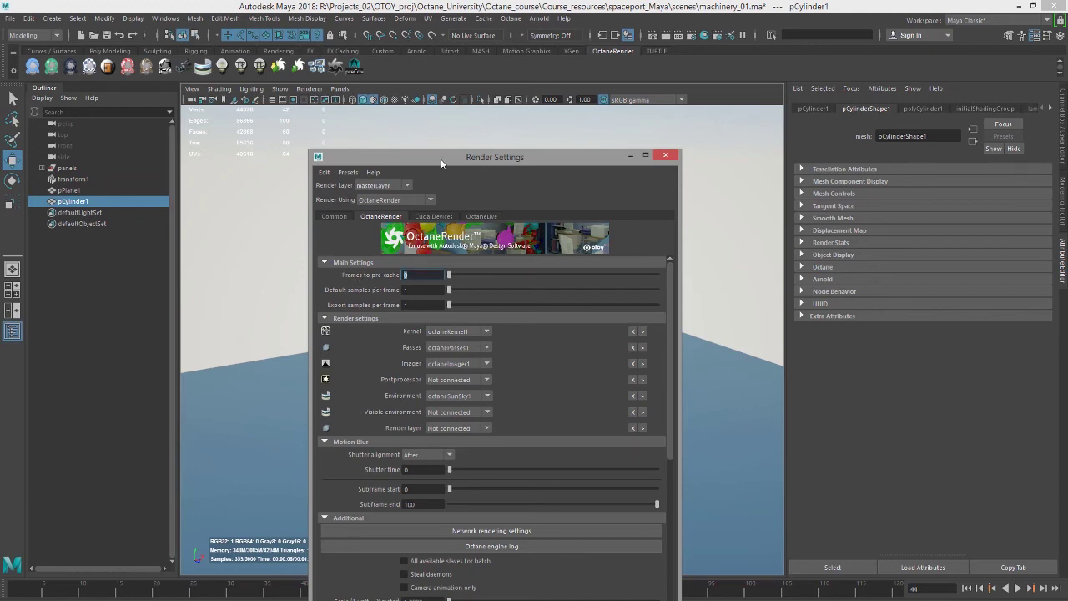
{"action": "left_click_drag", "start_coordinate": [438, 158], "coordinate": [0, 275]}
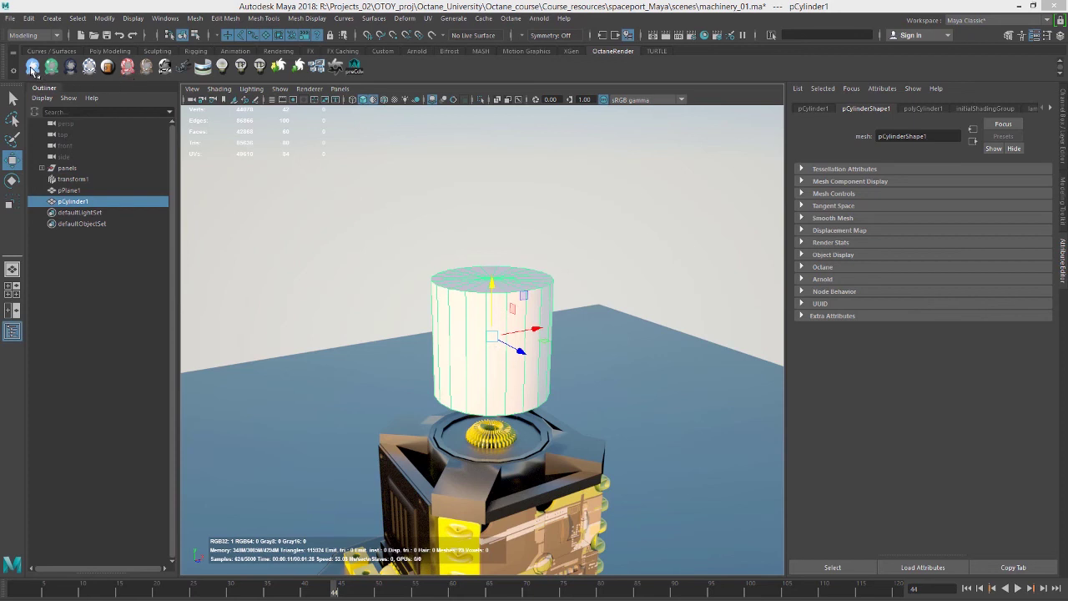
Step: Assign a new Octane diffuse material to the cylinder and show the material's attributes
{"action": "left_click", "coordinate": [32, 70]}
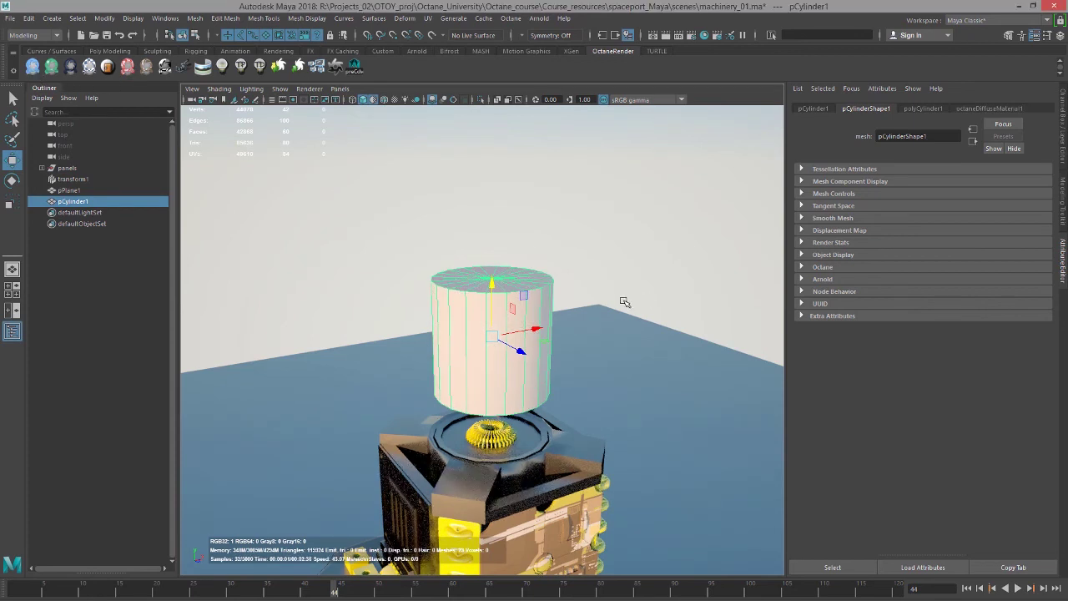
{"action": "middle_click_drag", "start_coordinate": [637, 333], "coordinate": [640, 253], "text": "alt"}
{"action": "left_click", "coordinate": [983, 108]}
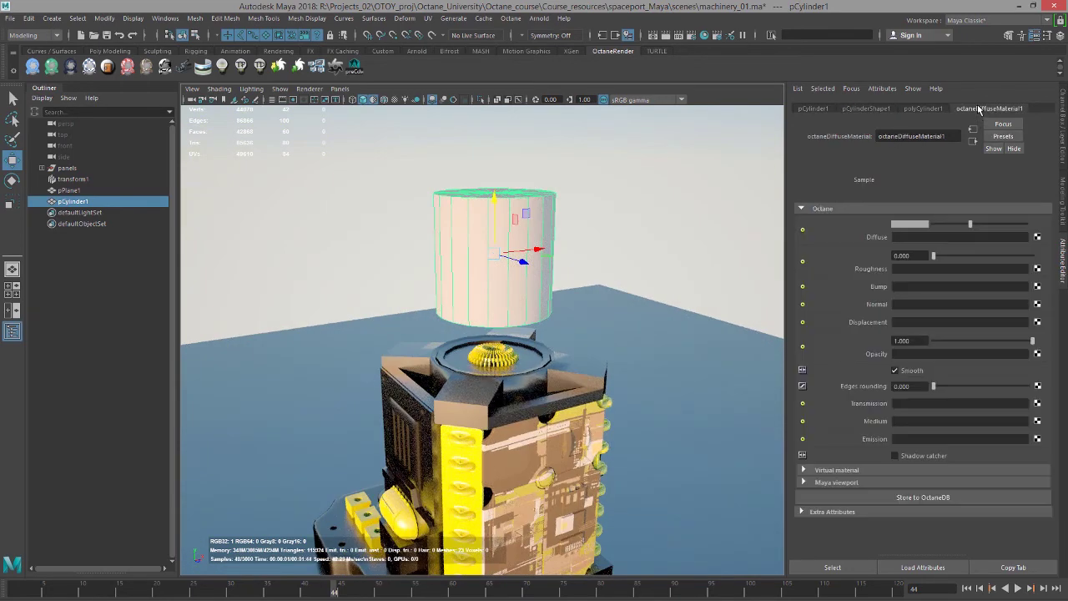
Step: Connect an Octane Image Texture to the Diffuse channel of the cylinder's material
{"action": "left_click", "coordinate": [1037, 238]}
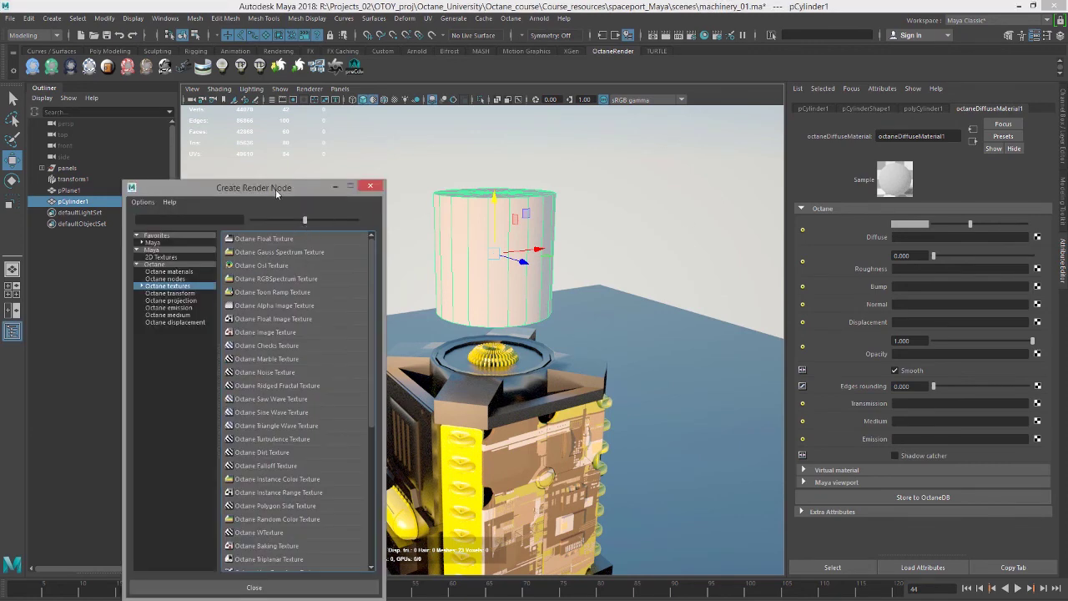
{"action": "left_click_drag", "start_coordinate": [276, 193], "coordinate": [437, 156]}
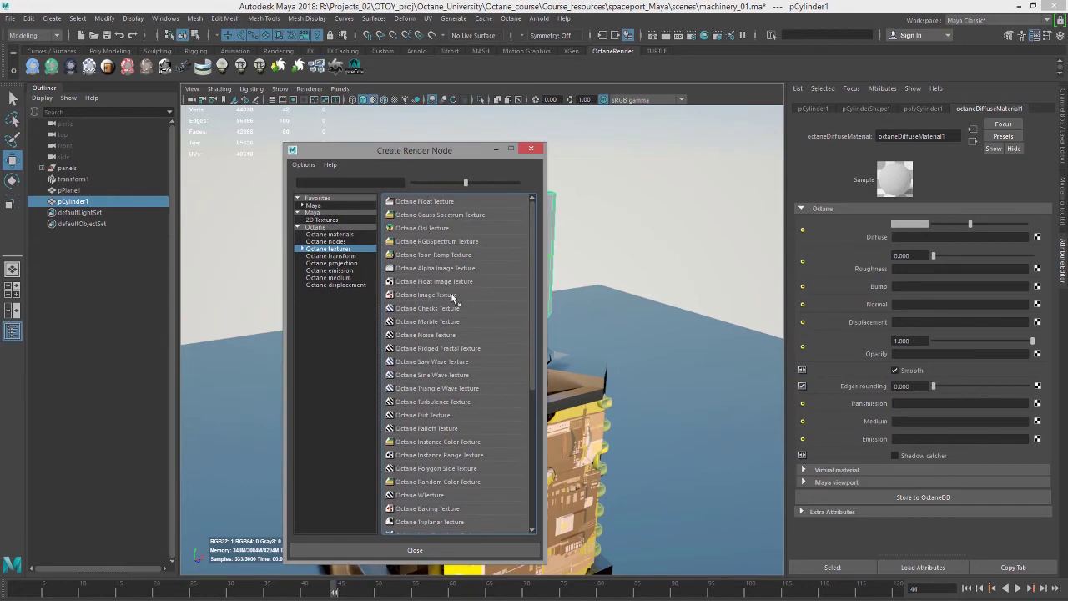
{"action": "left_click", "coordinate": [426, 294]}
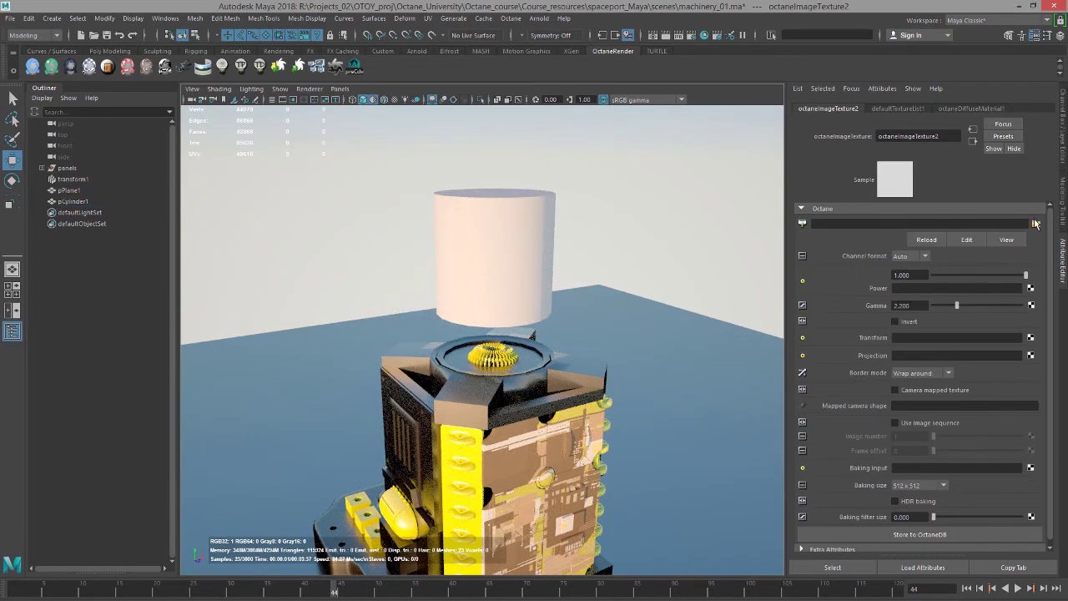
Step: Load noise.00000.png from noise_seq\Comp 1 into the cylinder's image texture and enable Use image sequence
{"action": "left_click", "coordinate": [1036, 225]}
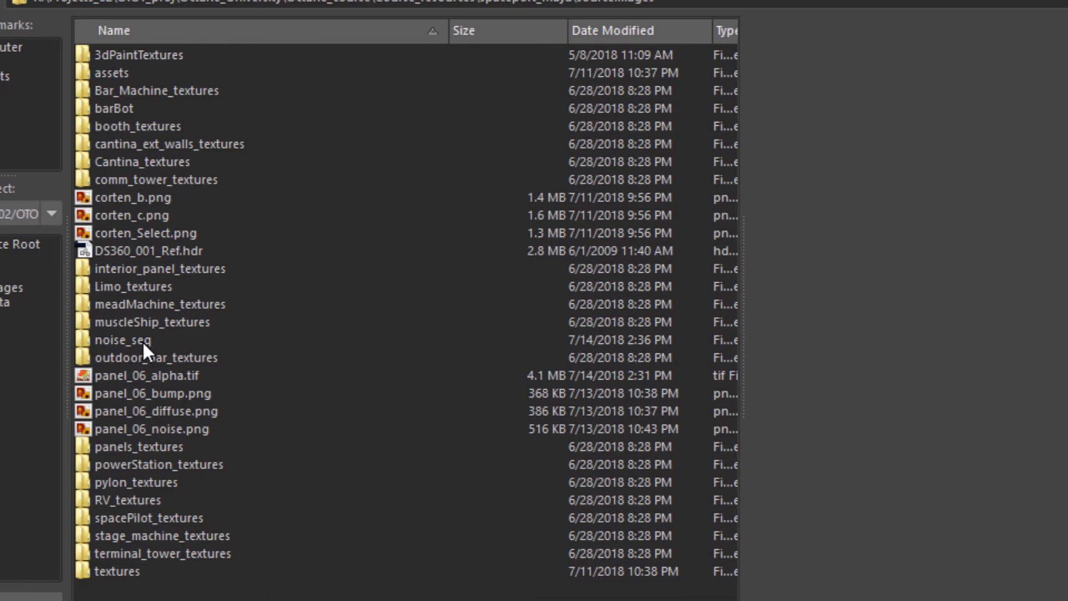
{"action": "double_click", "coordinate": [145, 340]}
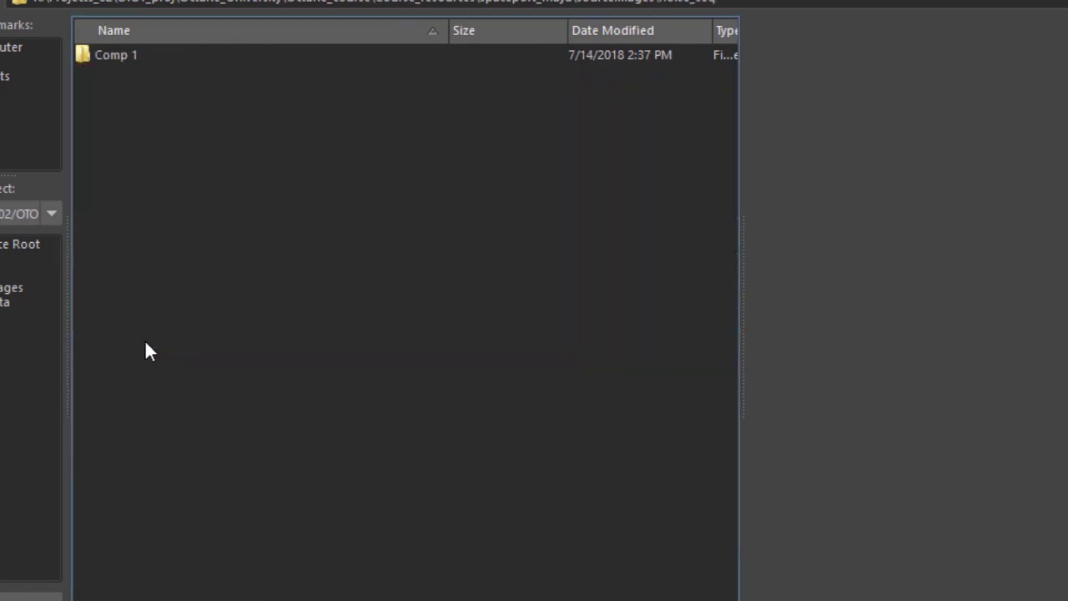
{"action": "double_click", "coordinate": [264, 56]}
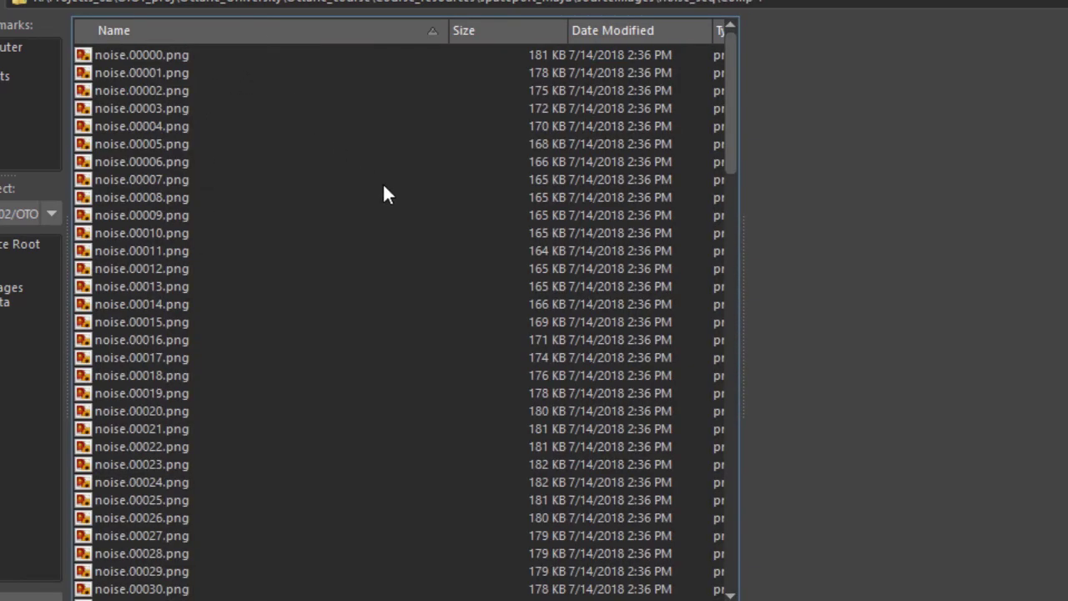
{"action": "left_click", "coordinate": [171, 52]}
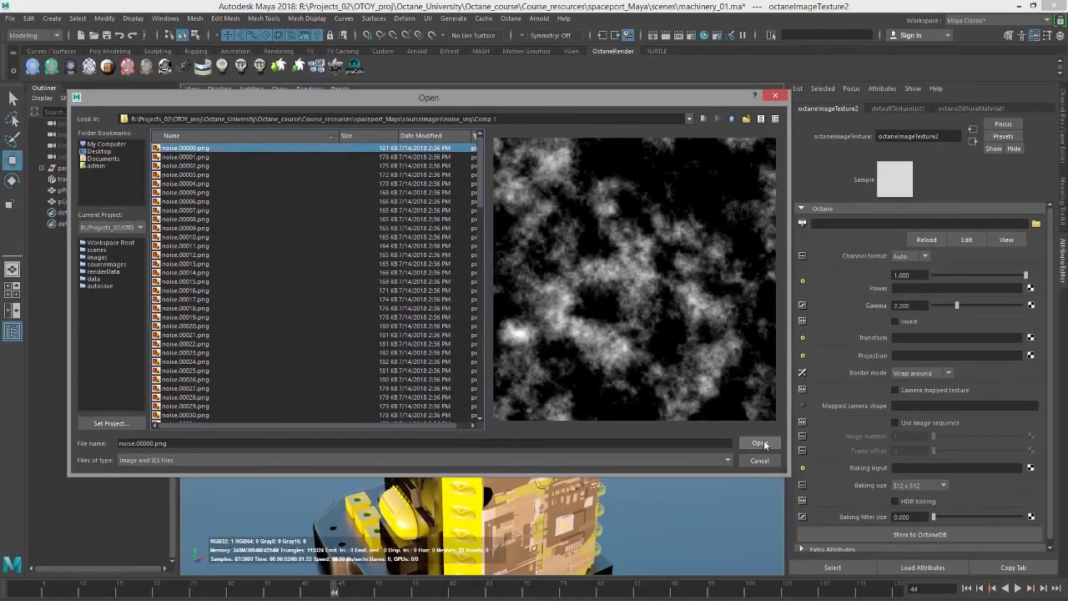
{"action": "left_click", "coordinate": [759, 443]}
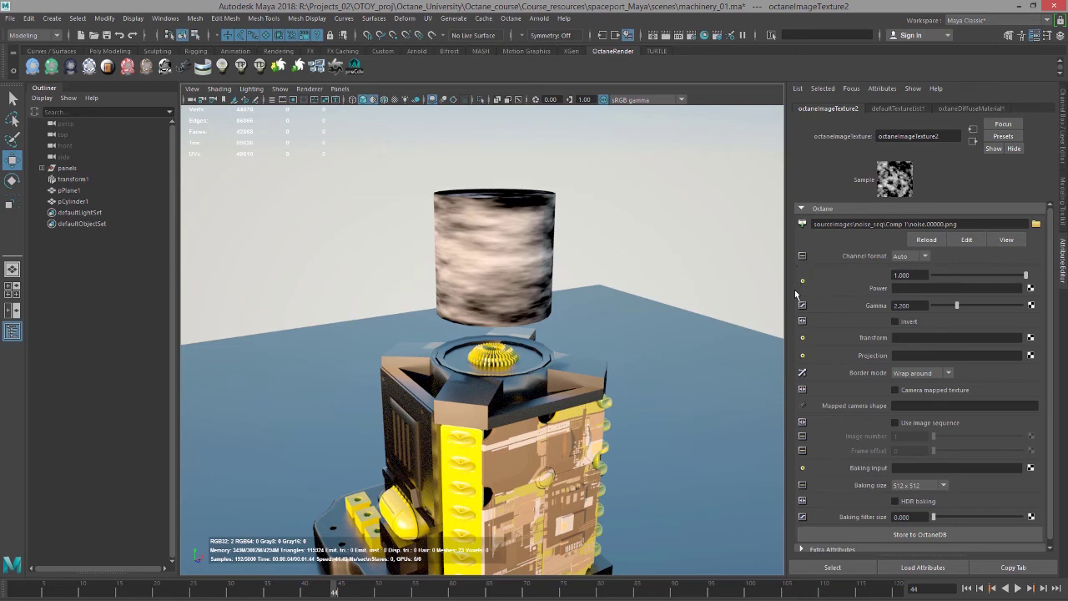
{"action": "left_click", "coordinate": [896, 423]}
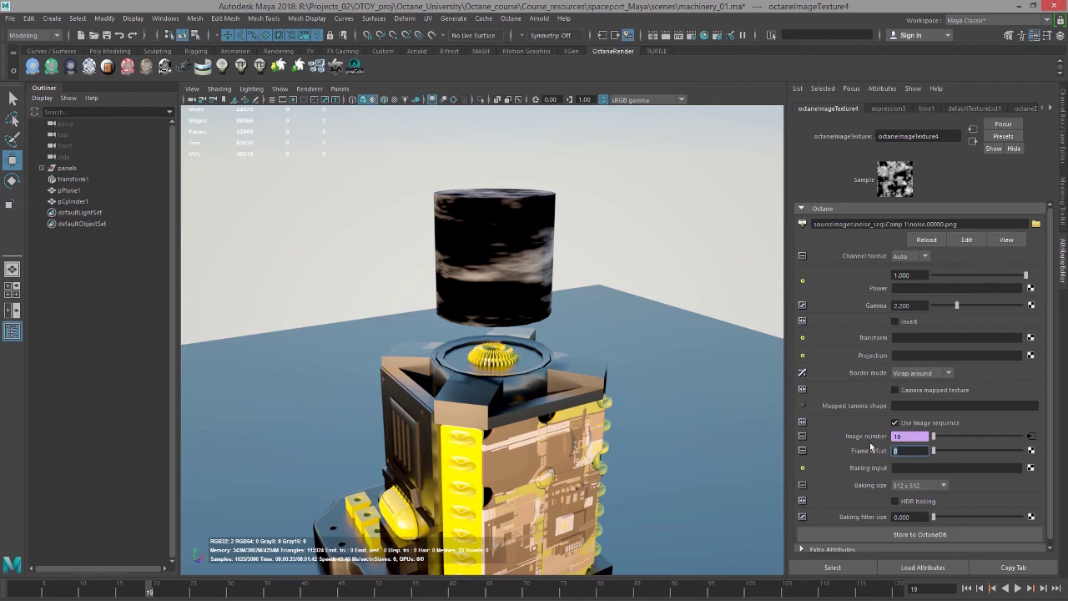
Step: Delete the cylinder and select the upper slotted metal panel on the side of the machine
{"action": "left_click", "coordinate": [519, 258]}
{"action": "key", "text": "Delete"}
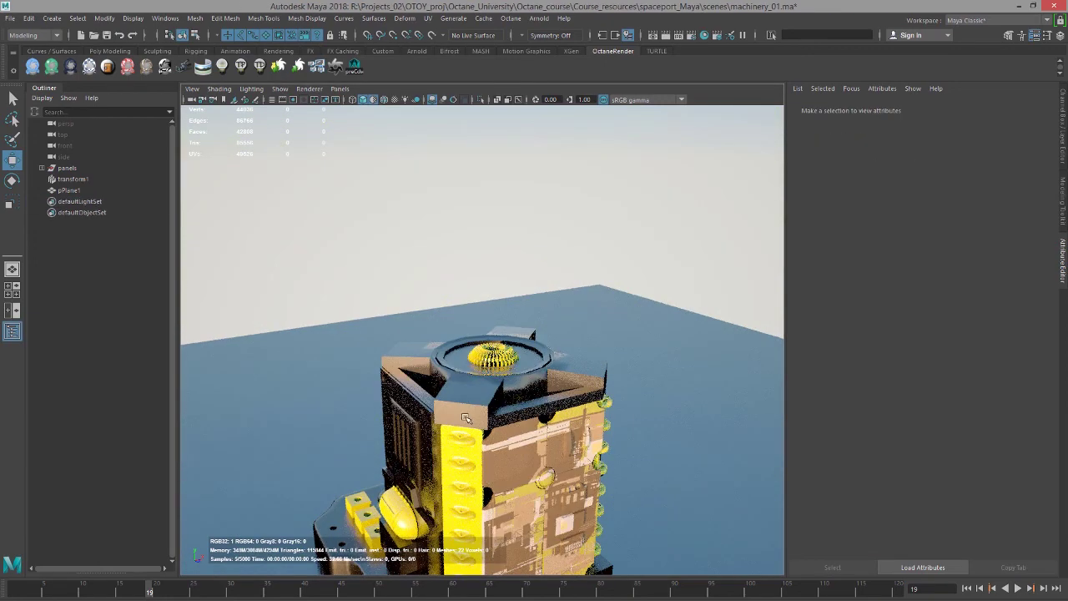
{"action": "left_click_drag", "start_coordinate": [489, 277], "coordinate": [410, 263], "text": "alt"}
{"action": "right_click_drag", "start_coordinate": [410, 262], "coordinate": [467, 289], "text": "alt"}
{"action": "left_click_drag", "start_coordinate": [467, 289], "coordinate": [497, 277], "text": "alt"}
{"action": "left_click", "coordinate": [471, 242]}
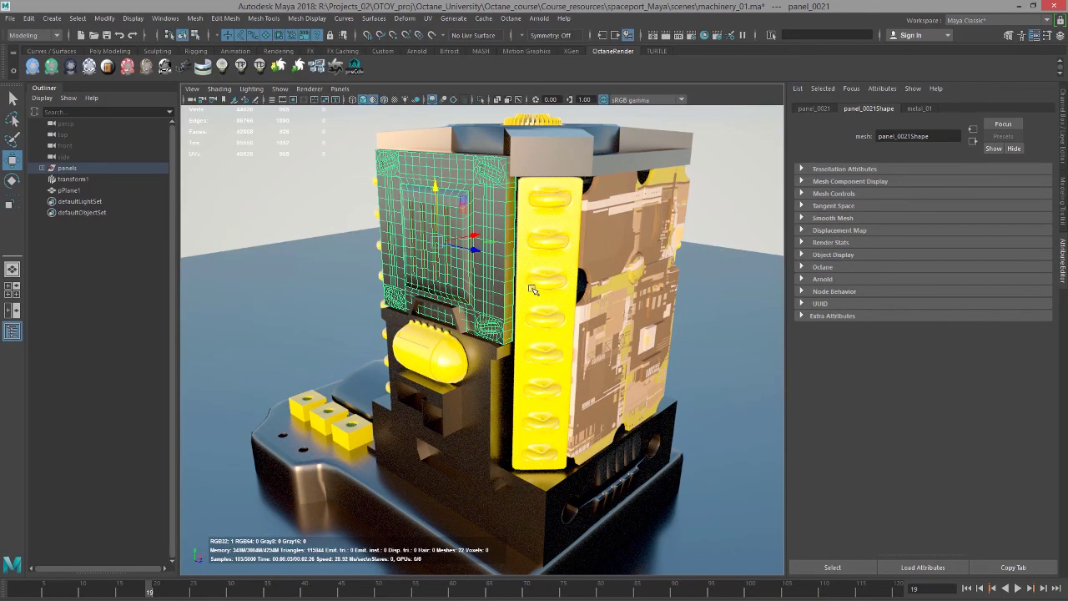
Step: Show the selected panel's metal_01 material and connect an Octane Float Image Texture to its Roughness channel
{"action": "key", "text": "f"}
{"action": "left_click_drag", "start_coordinate": [532, 289], "coordinate": [574, 290], "text": "alt"}
{"action": "right_click_drag", "start_coordinate": [574, 291], "coordinate": [531, 288], "text": "alt"}
{"action": "left_click_drag", "start_coordinate": [530, 289], "coordinate": [679, 191], "text": "alt"}
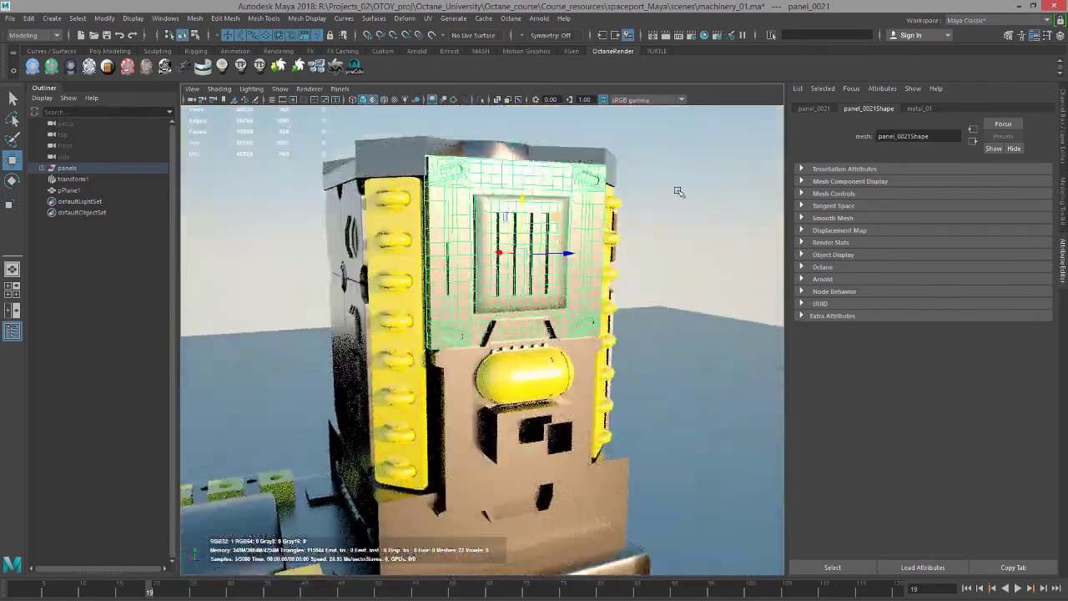
{"action": "left_click", "coordinate": [919, 110]}
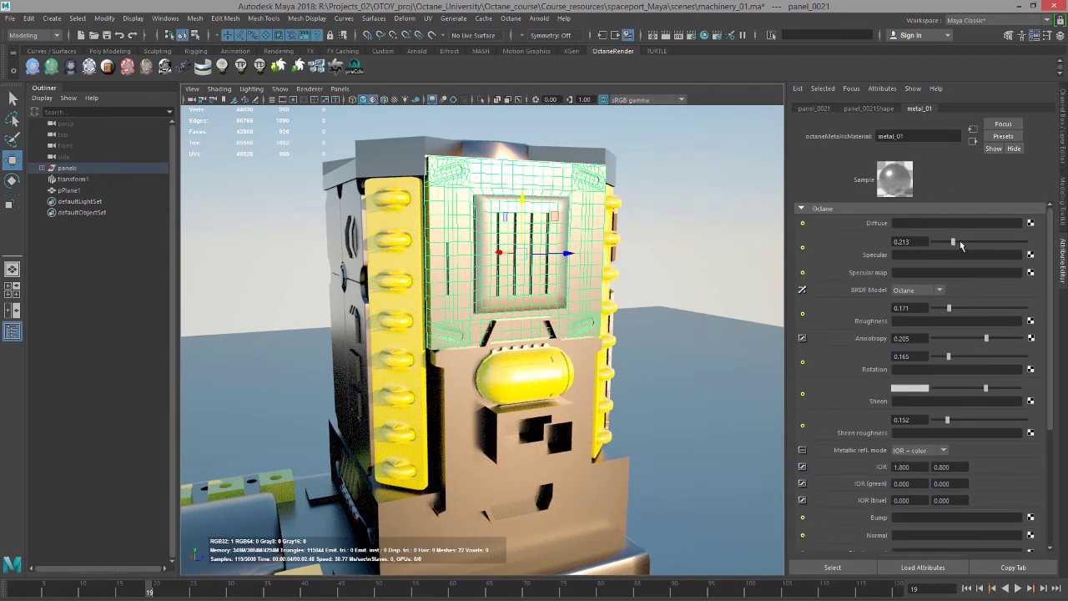
{"action": "left_click", "coordinate": [1031, 321]}
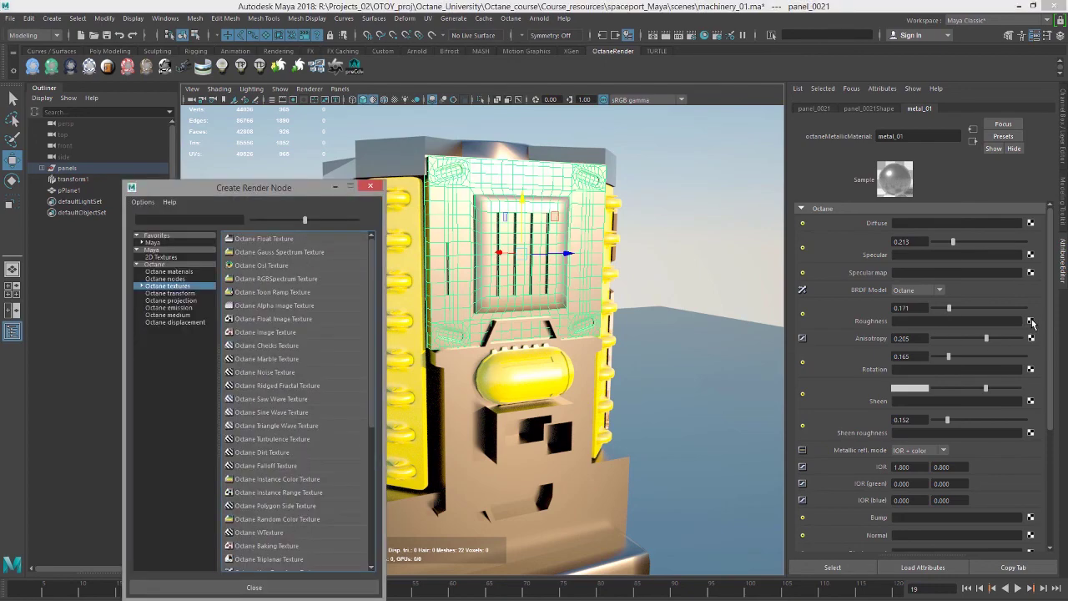
{"action": "left_click_drag", "start_coordinate": [262, 189], "coordinate": [292, 176]}
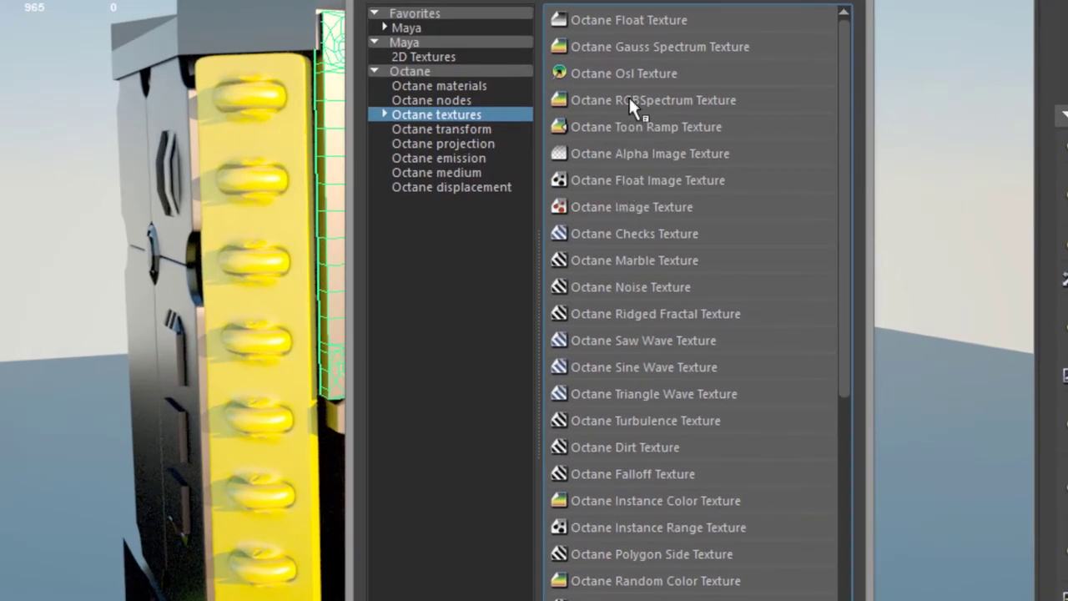
{"action": "left_click", "coordinate": [699, 181]}
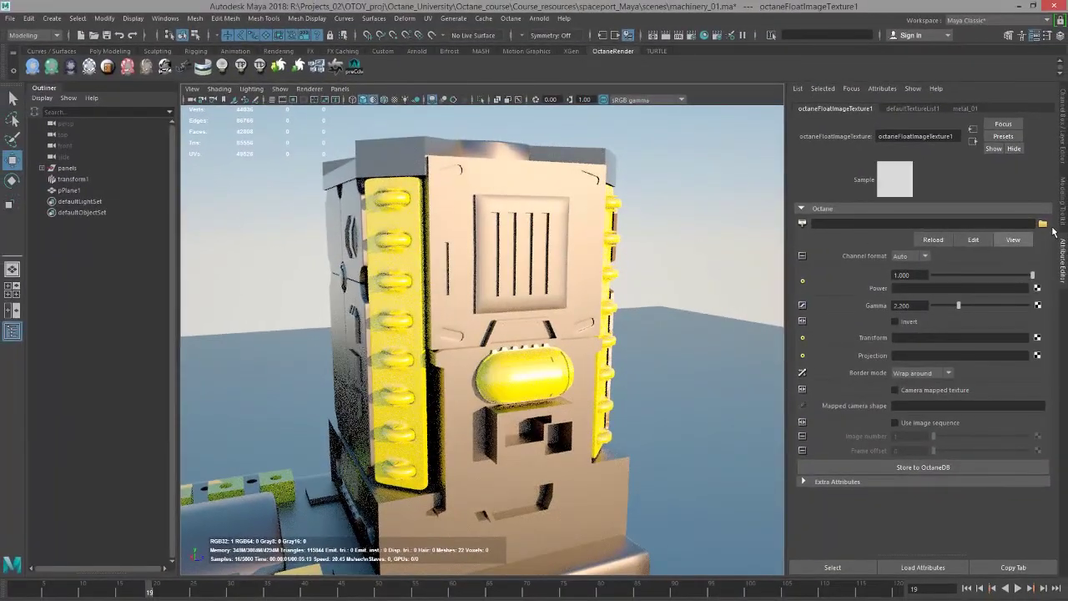
Step: Load panel_06_noise.png into the float image texture that drives the metal material's roughness
{"action": "left_click", "coordinate": [1042, 224]}
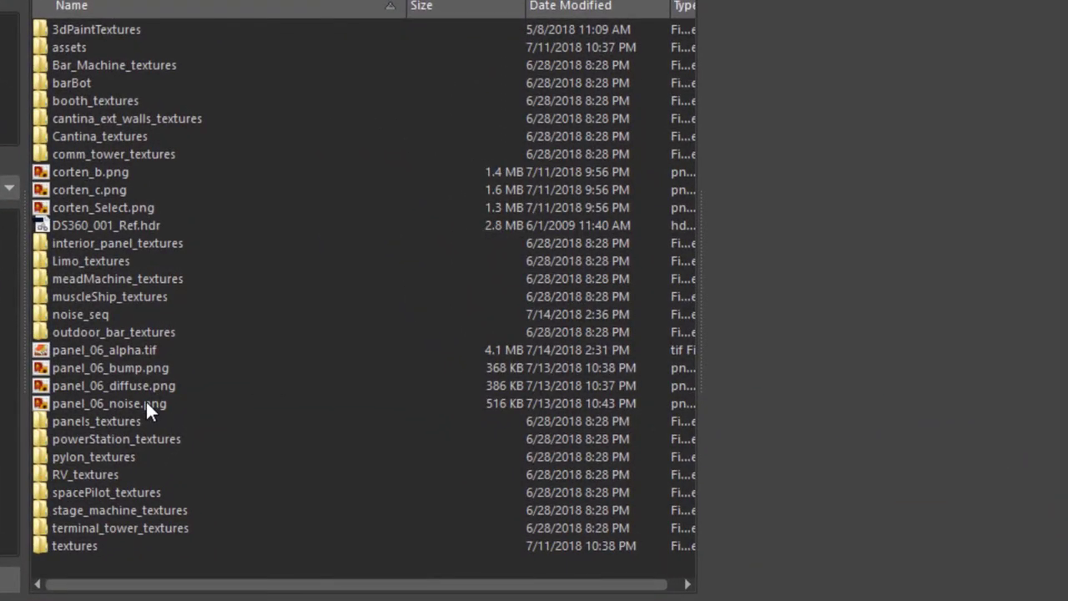
{"action": "left_click", "coordinate": [146, 403]}
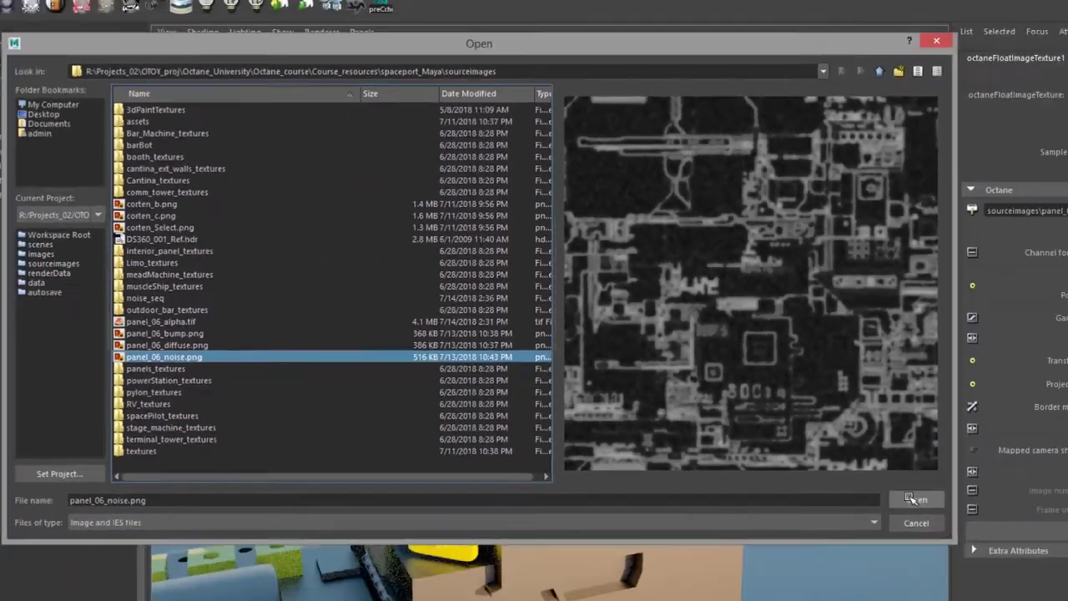
{"action": "left_click", "coordinate": [918, 501]}
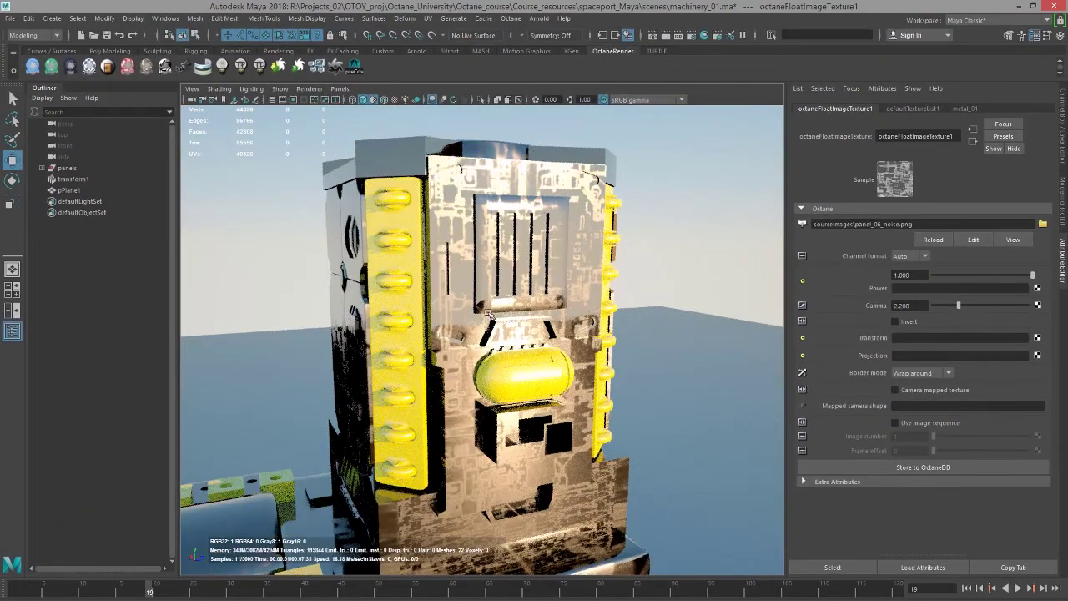
{"action": "mouse_move", "coordinate": [503, 308]}
{"action": "left_mouse_down", "text": "alt"}
{"action": "mouse_move", "coordinate": [473, 295]}
{"action": "mouse_move", "coordinate": [497, 308]}
{"action": "mouse_move", "coordinate": [440, 306]}
{"action": "mouse_move", "coordinate": [479, 310]}
{"action": "mouse_move", "coordinate": [498, 330]}
{"action": "left_mouse_up", "text": "alt"}
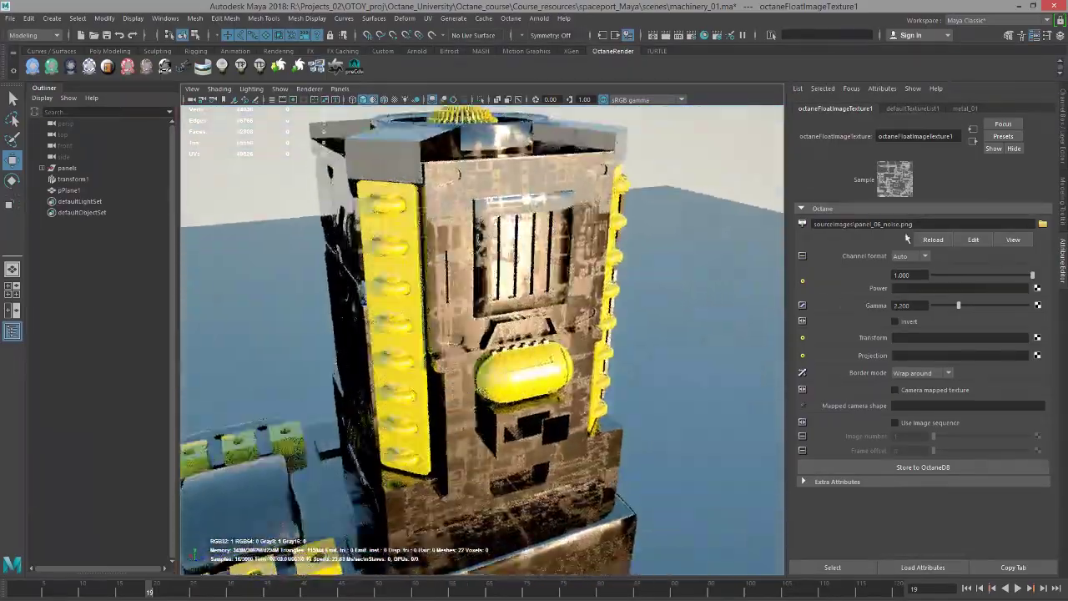
Step: Connect an Octane Float Image Texture to metal_01's Bump channel and load panel_06_bump.png into it
{"action": "left_click", "coordinate": [975, 142]}
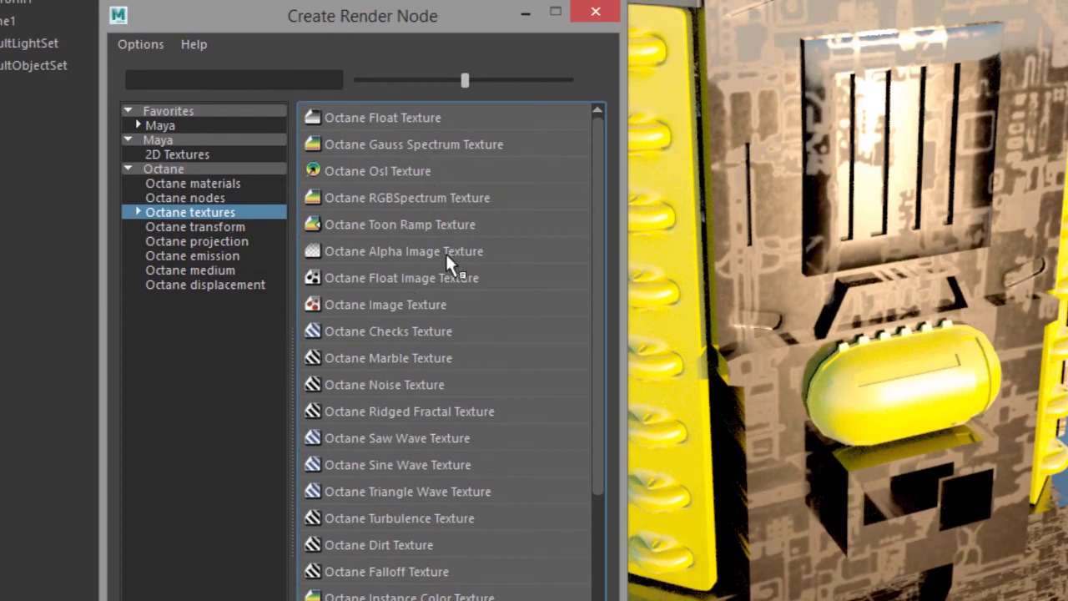
{"action": "left_click", "coordinate": [450, 277]}
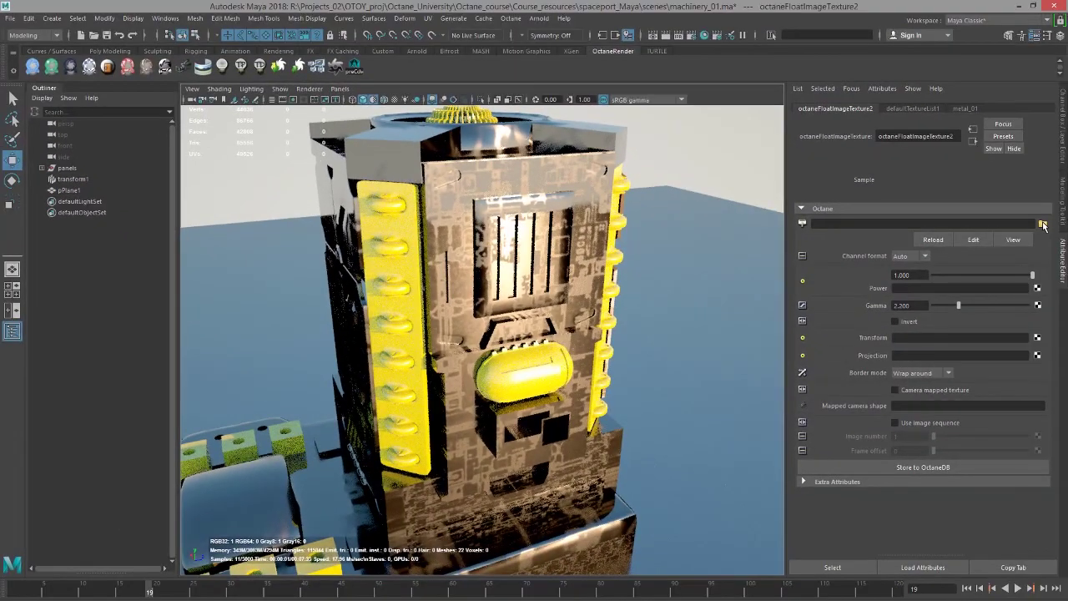
{"action": "left_click", "coordinate": [1042, 224]}
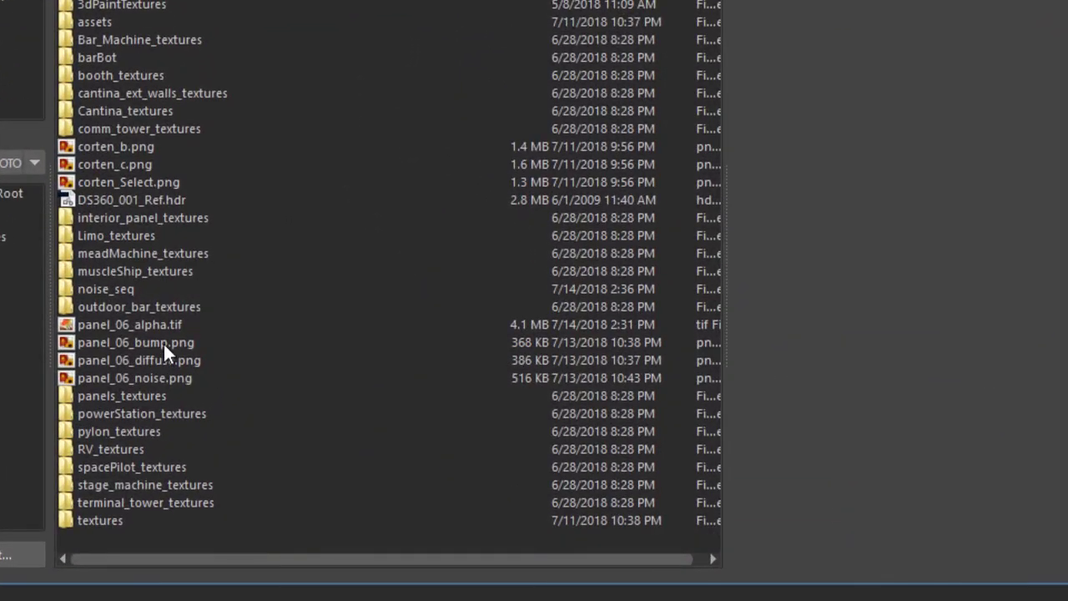
{"action": "left_click", "coordinate": [162, 342]}
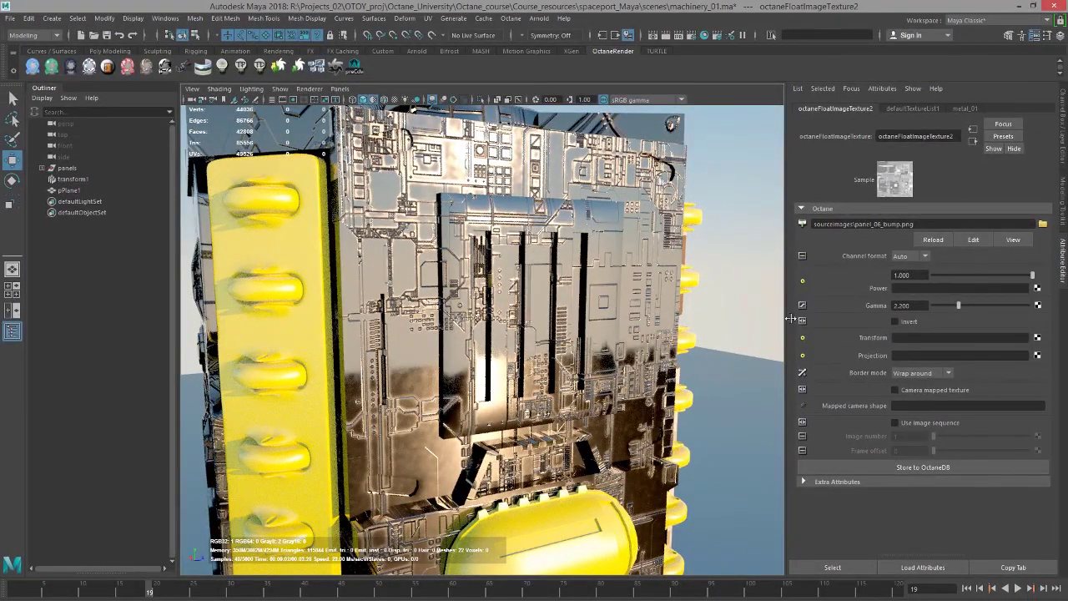
Step: Try a Power of 2 on the bump texture and reduce it to a much lower strength
{"action": "left_click_drag", "start_coordinate": [1015, 274], "coordinate": [840, 274]}
{"action": "type", "text": "2"}
{"action": "key", "text": "Return"}
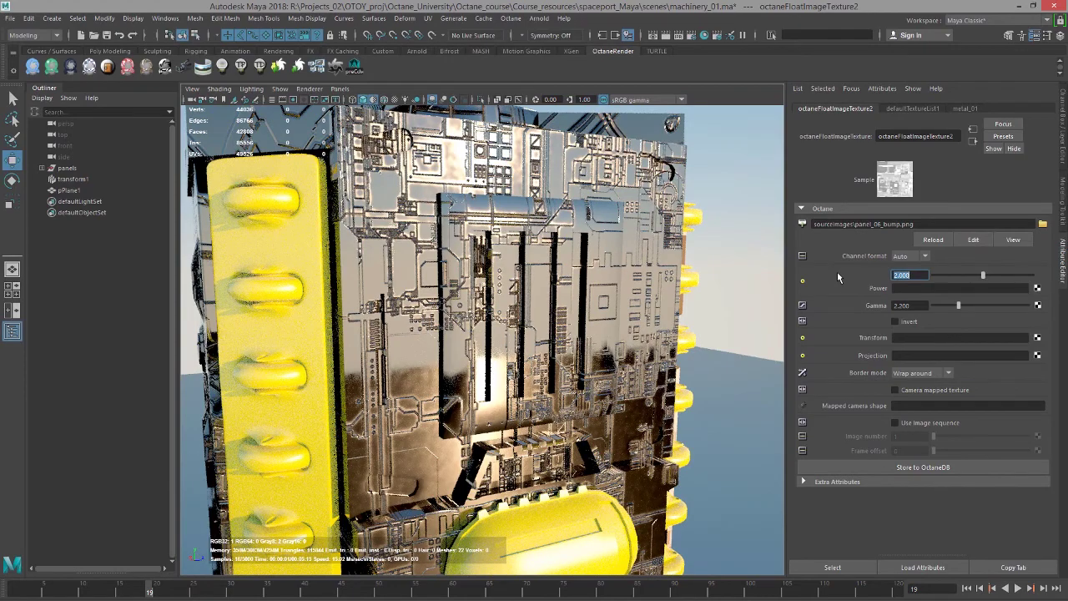
{"action": "left_click_drag", "start_coordinate": [982, 275], "coordinate": [942, 277]}
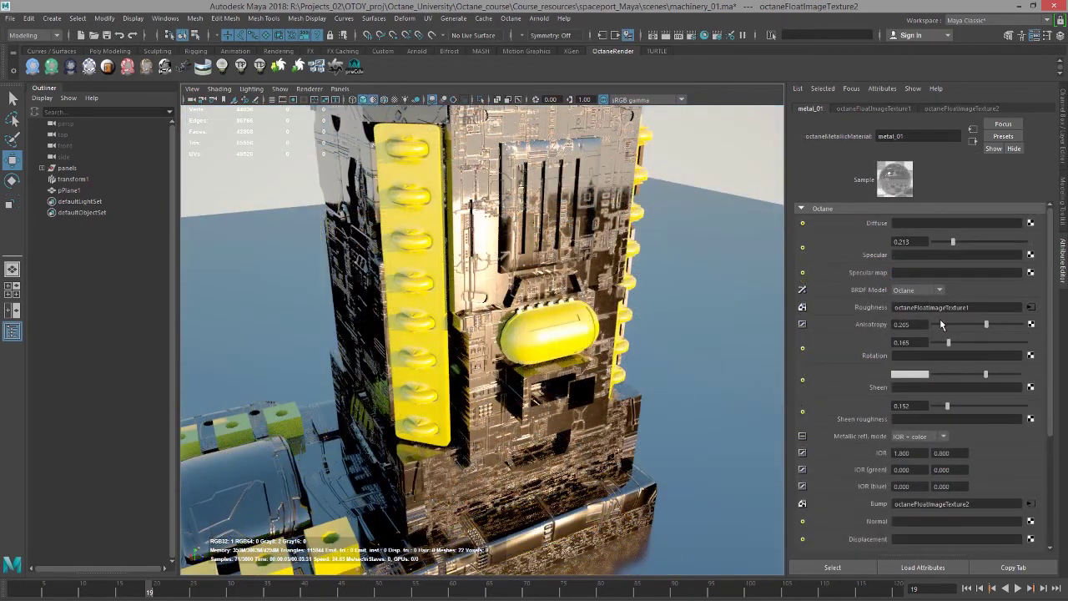
Step: Set the roughness texture's Gamma to about 1.04 and its Power to about 0.415
{"action": "left_click", "coordinate": [1029, 308]}
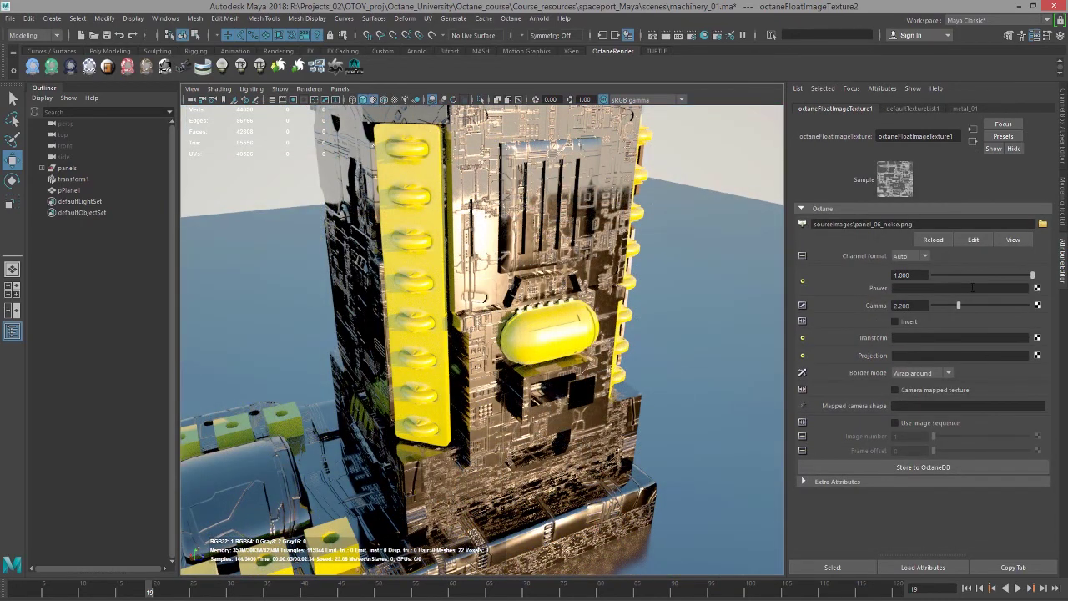
{"action": "left_click_drag", "start_coordinate": [957, 310], "coordinate": [943, 305]}
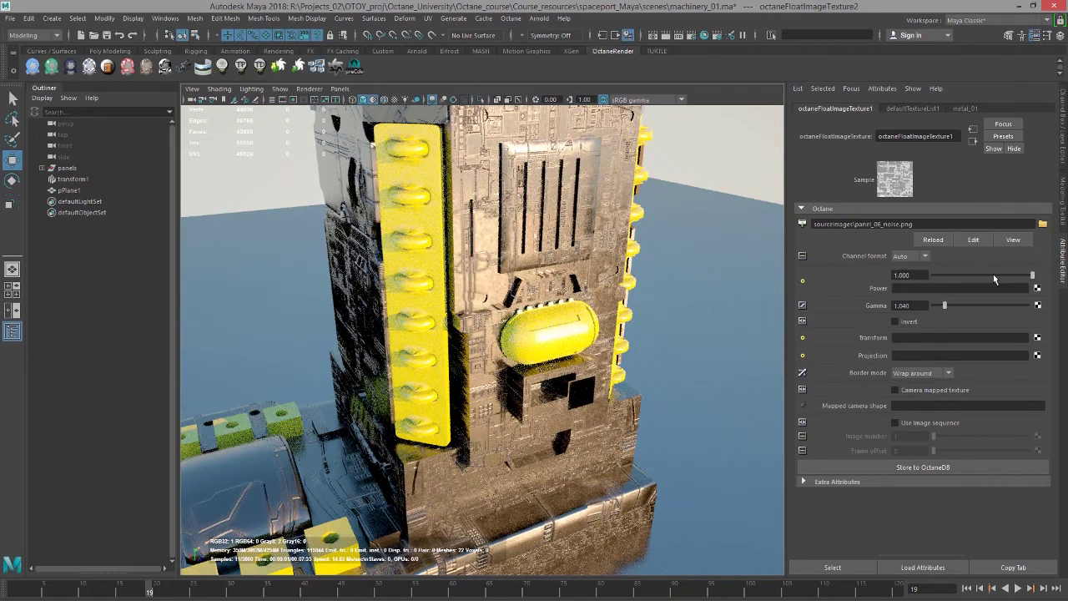
{"action": "left_click_drag", "start_coordinate": [983, 276], "coordinate": [973, 276]}
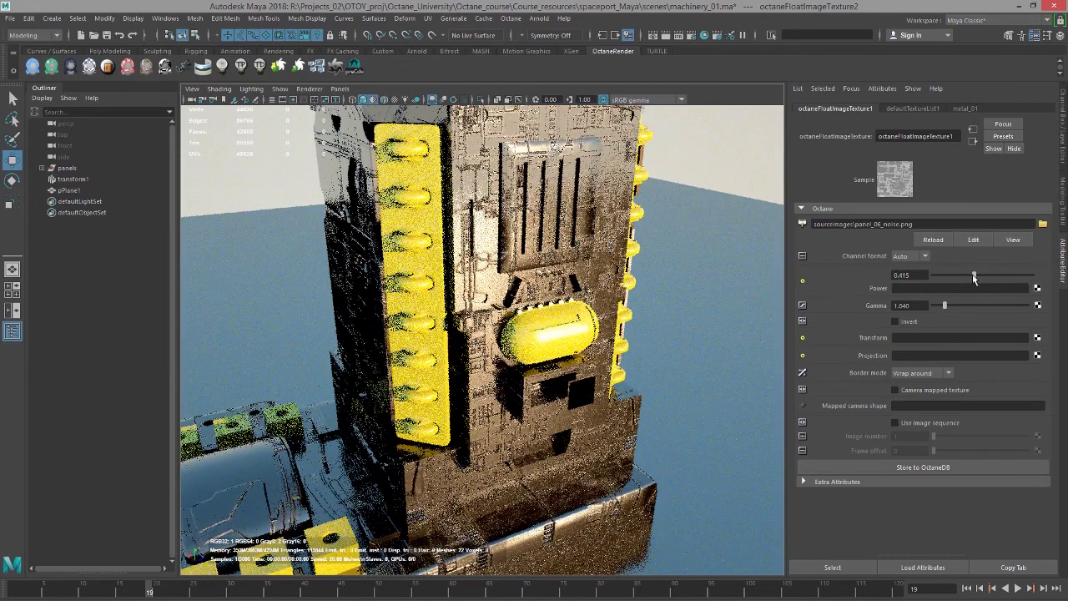
Step: Lower the roughness texture's Power to about 0.176 and return to the metal_01 material's attributes
{"action": "left_click_drag", "start_coordinate": [625, 301], "coordinate": [602, 256], "text": "alt"}
{"action": "right_click_drag", "start_coordinate": [603, 255], "coordinate": [654, 260], "text": "alt"}
{"action": "middle_click_drag", "start_coordinate": [624, 292], "coordinate": [623, 402], "text": "alt"}
{"action": "right_click_drag", "start_coordinate": [622, 402], "coordinate": [670, 430], "text": "alt"}
{"action": "left_click_drag", "start_coordinate": [670, 430], "coordinate": [667, 465], "text": "alt"}
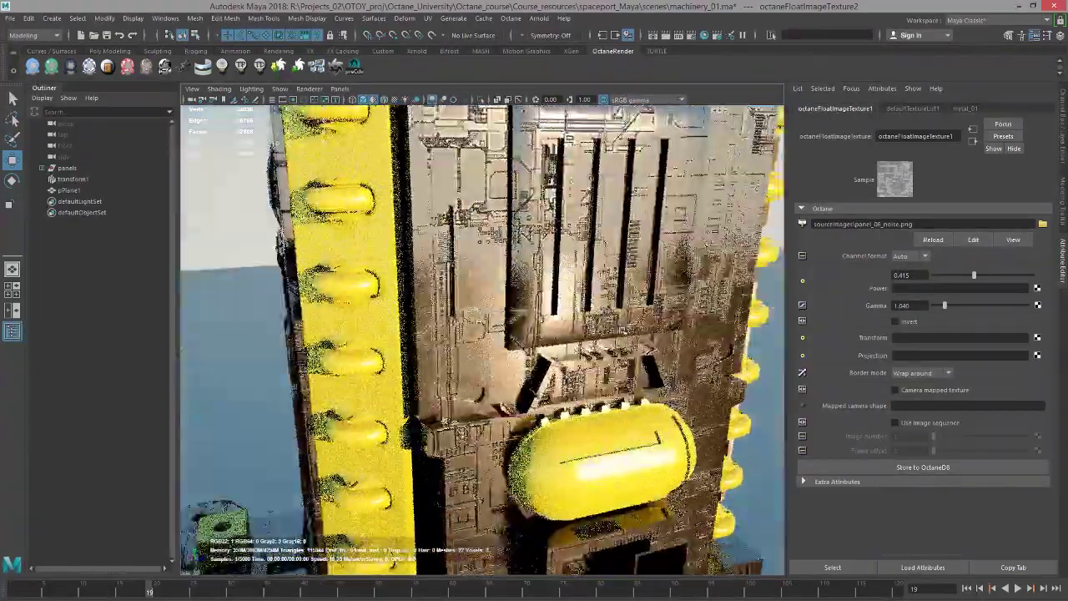
{"action": "left_click_drag", "start_coordinate": [974, 276], "coordinate": [950, 279]}
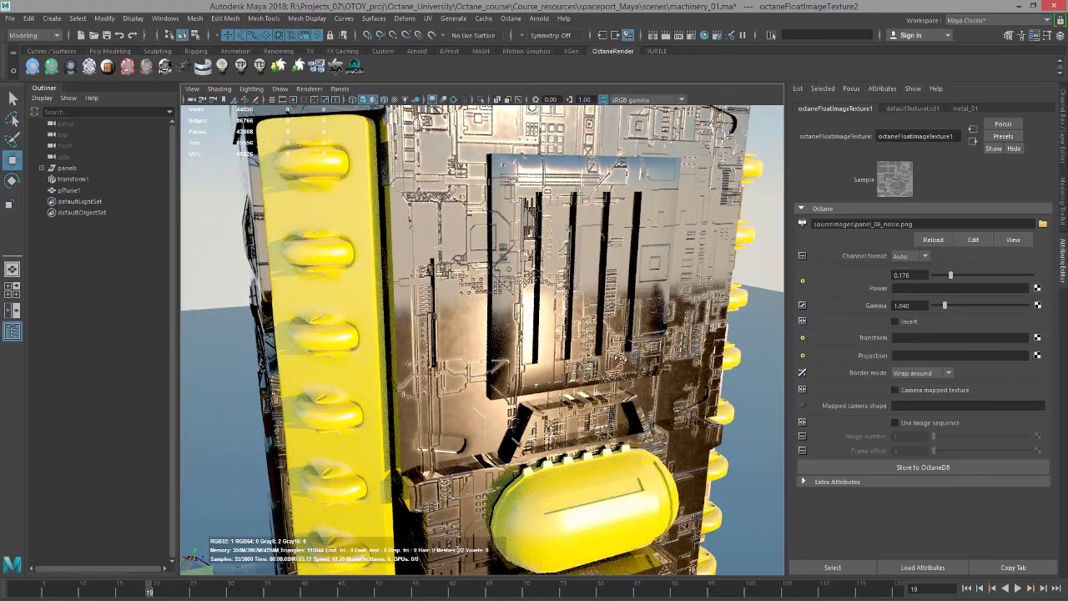
{"action": "left_click_drag", "start_coordinate": [691, 344], "coordinate": [749, 286], "text": "alt"}
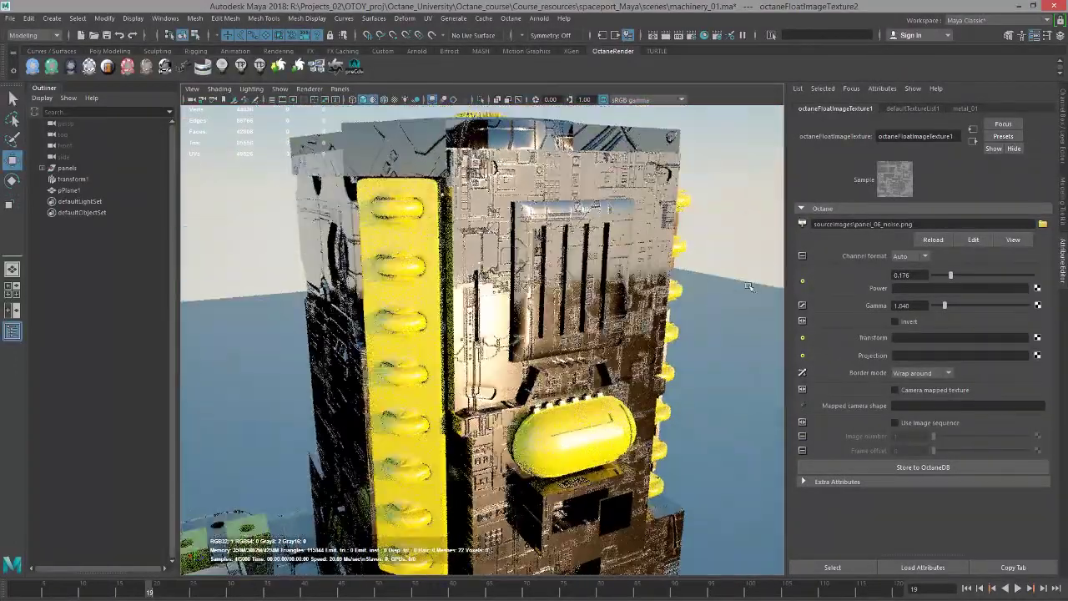
{"action": "left_click", "coordinate": [972, 141]}
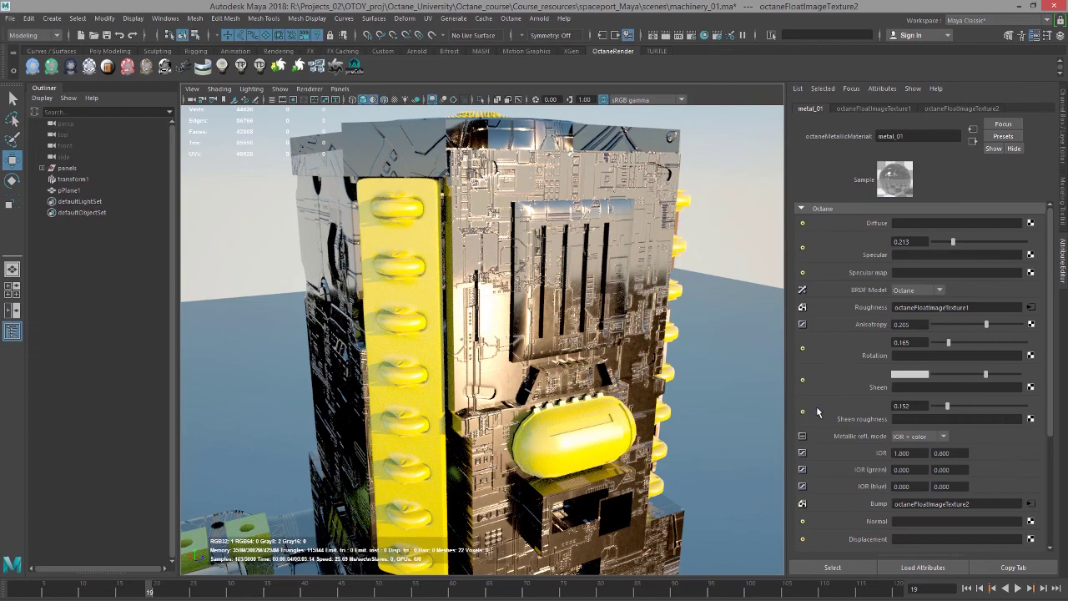
Step: Switch to Photoshop, compare the Alpha 1 channel of panel_06_alpha.tif with its RGB channels, and return to Maya
{"action": "key", "text": "alt+Tab"}
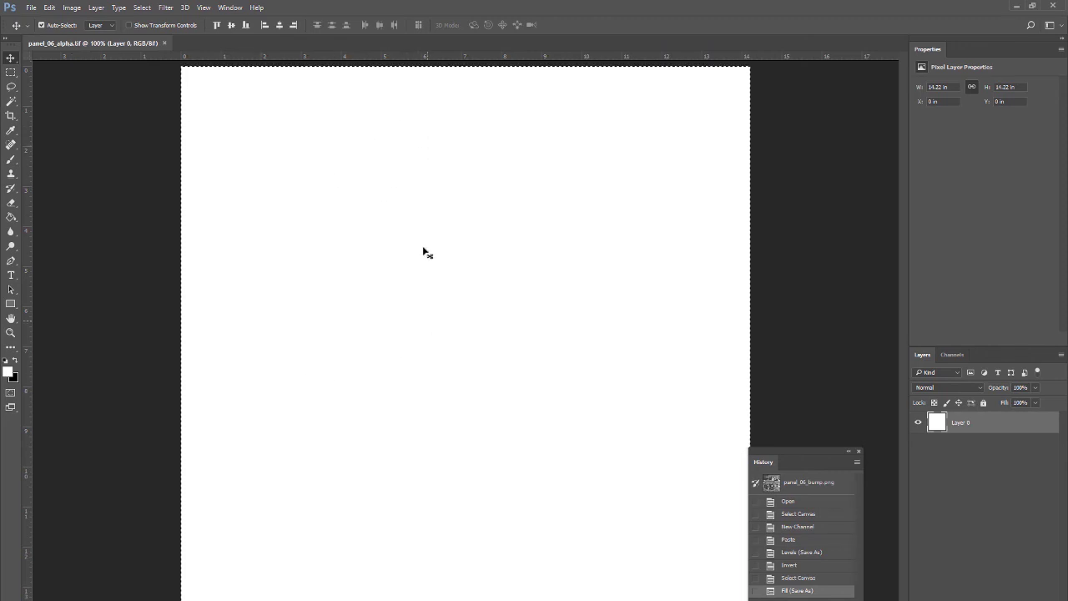
{"action": "left_click", "coordinate": [959, 354]}
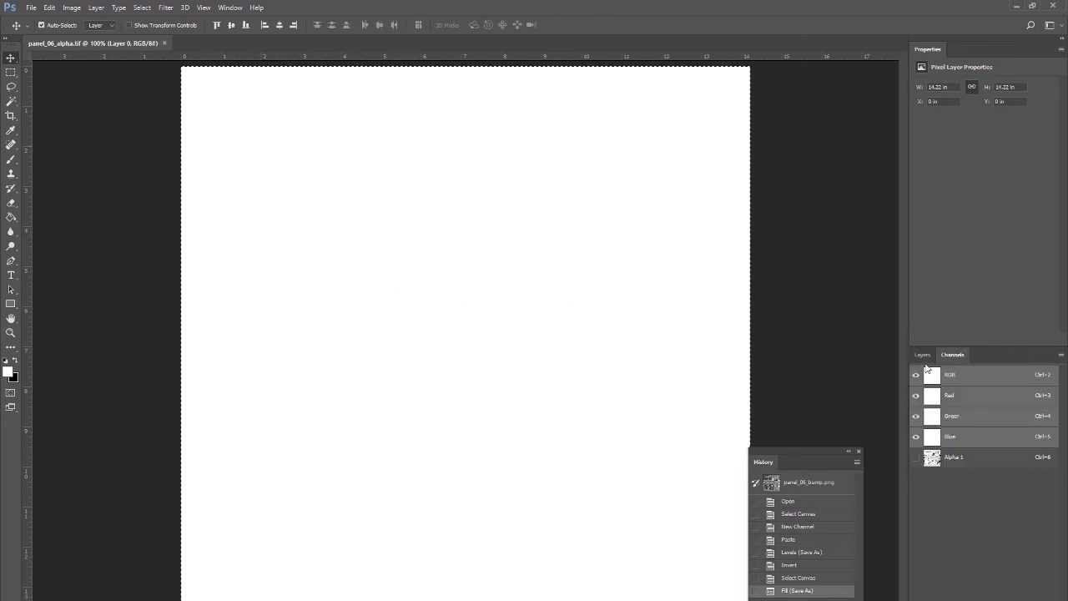
{"action": "left_click", "coordinate": [963, 458]}
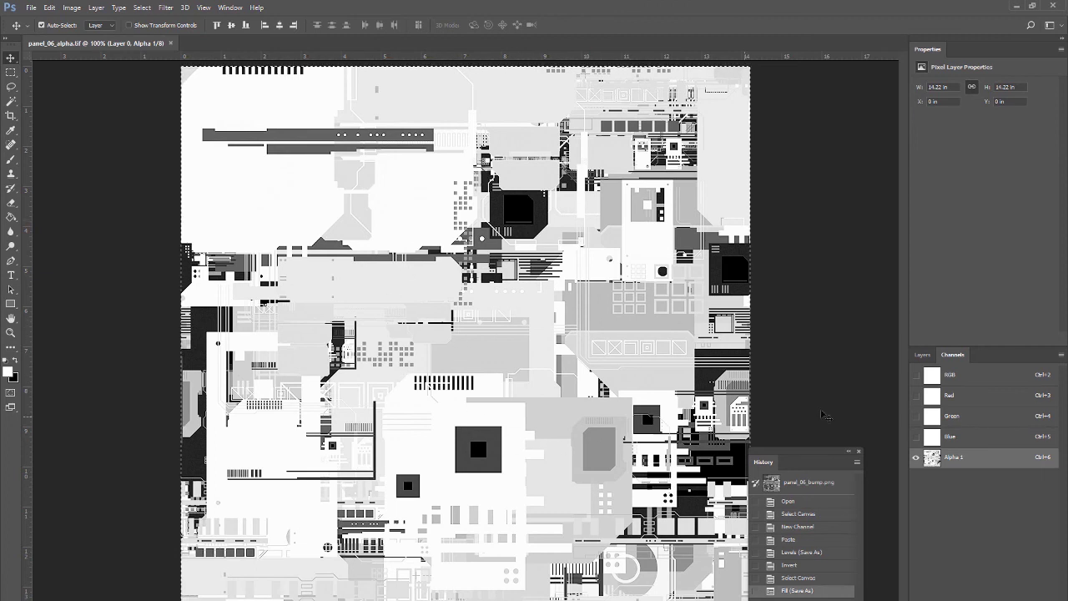
{"action": "left_click", "coordinate": [955, 376]}
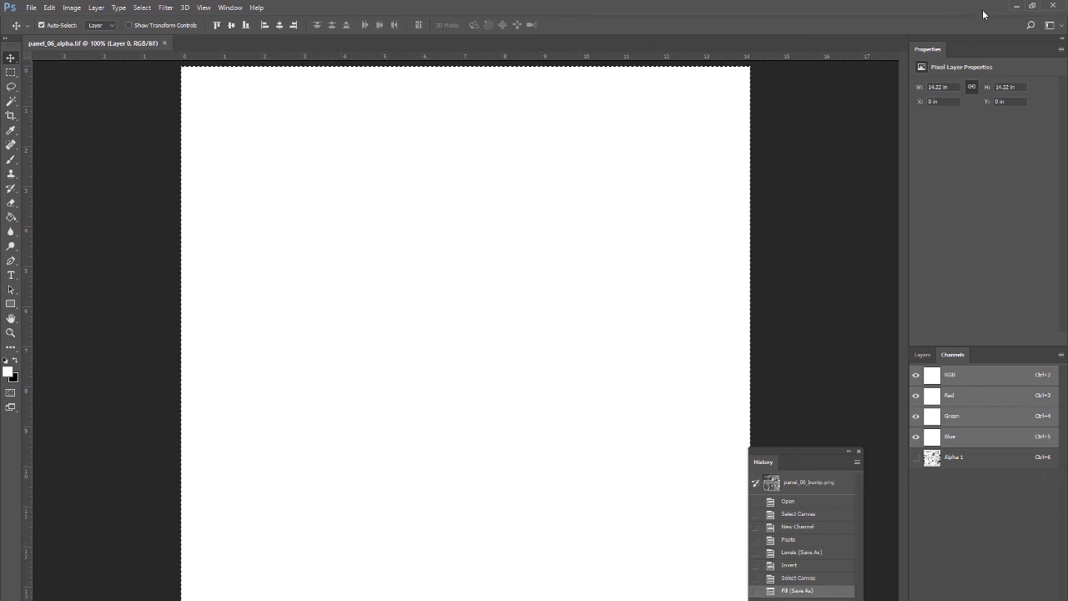
{"action": "left_click", "coordinate": [1016, 6]}
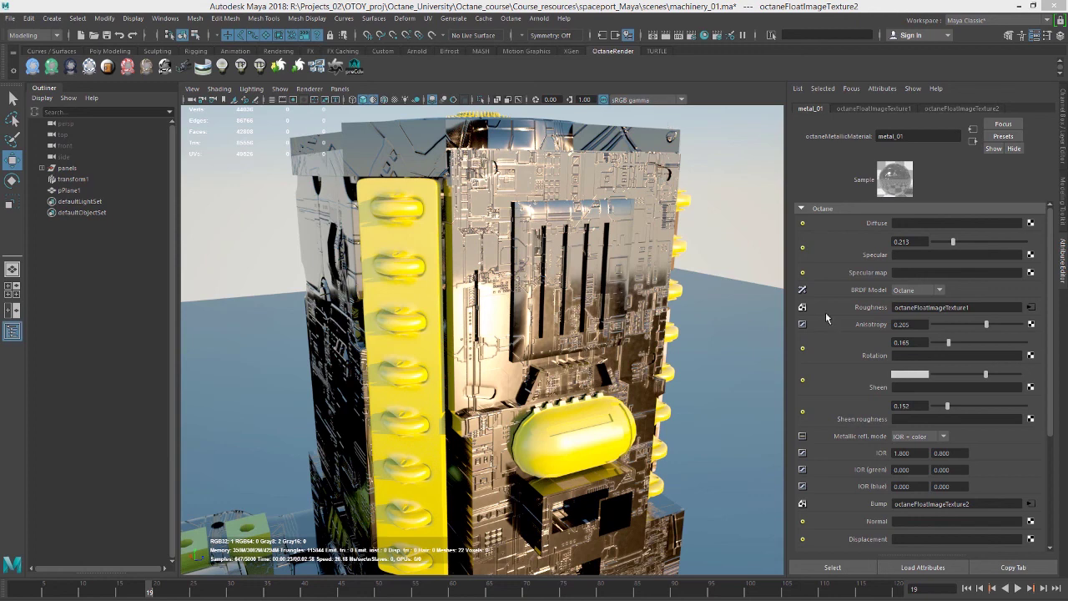
Step: Connect an Octane Alpha Image Texture to the Opacity of the metal_01 material and load panel_06_alpha.tif into it
{"action": "scroll", "coordinate": [1048, 390], "scroll_direction": "down", "scroll_amount": 2}
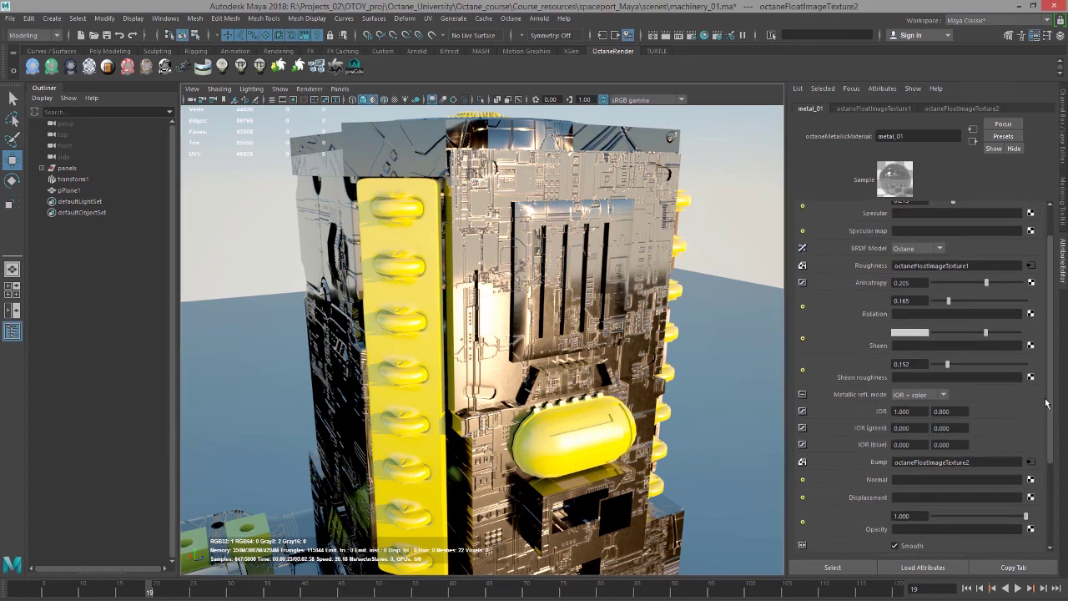
{"action": "scroll", "coordinate": [1053, 389], "scroll_direction": "down", "scroll_amount": 5}
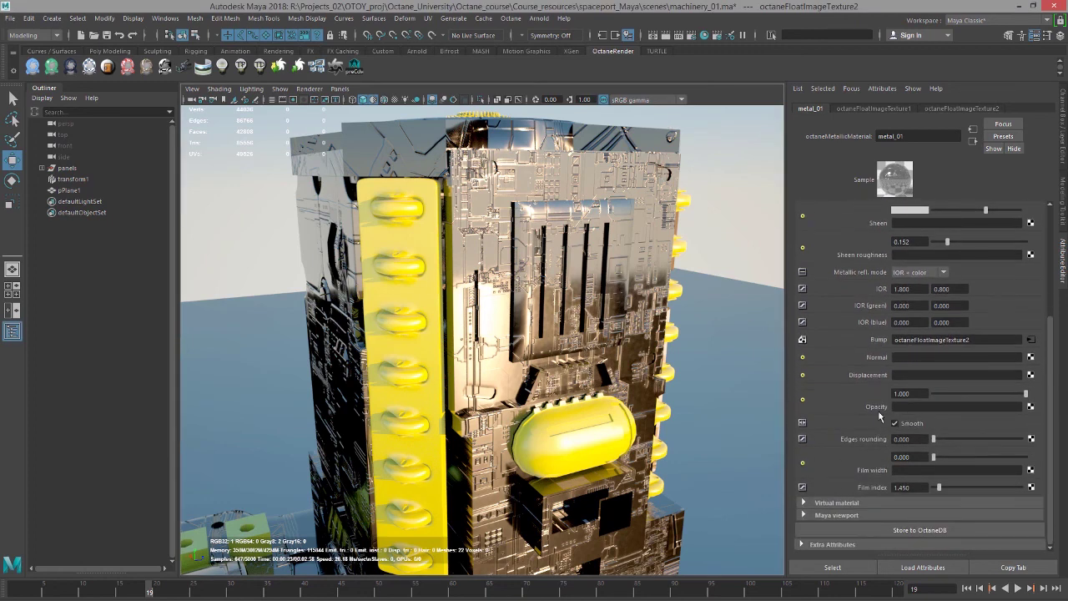
{"action": "left_click", "coordinate": [1031, 407]}
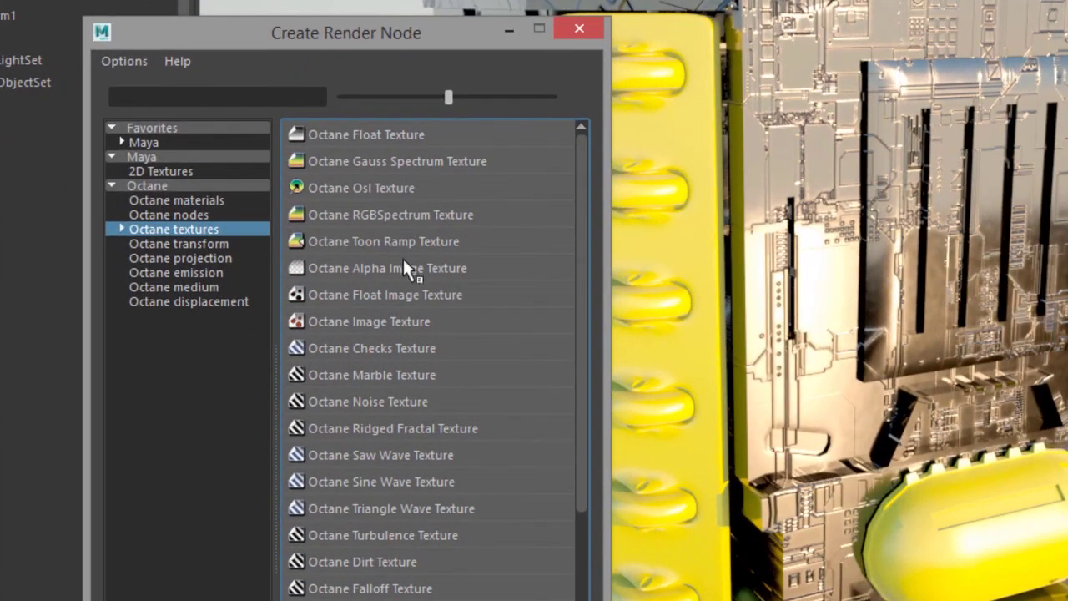
{"action": "left_click", "coordinate": [120, 229]}
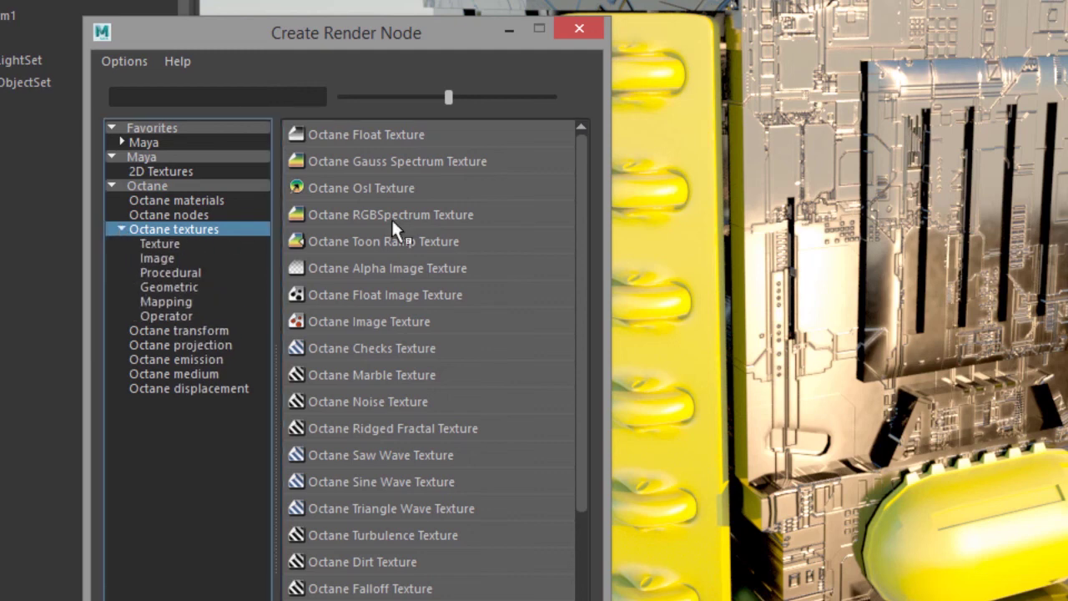
{"action": "left_click", "coordinate": [179, 243]}
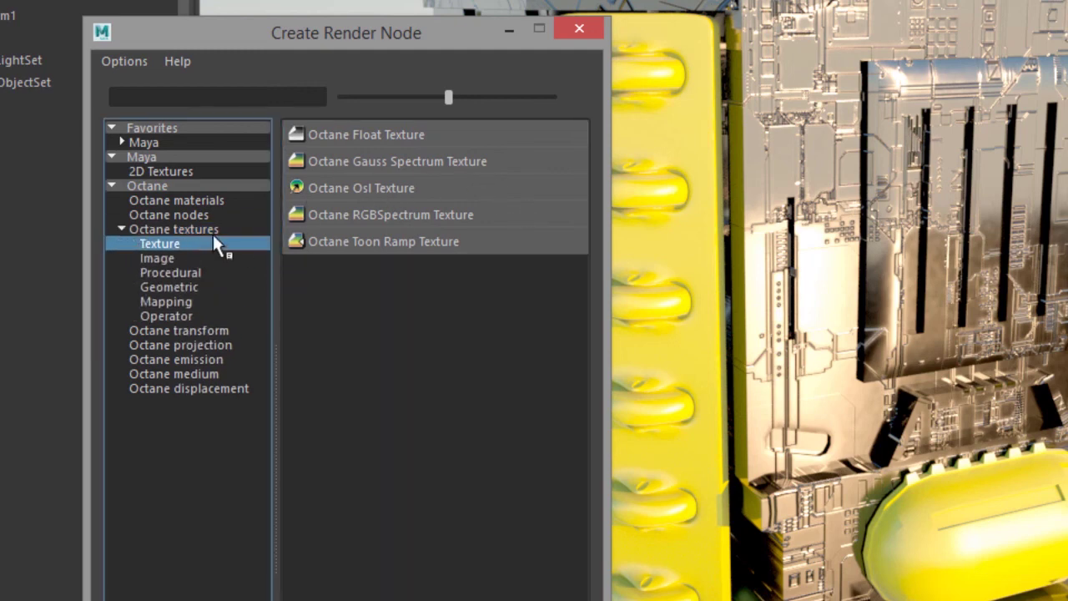
{"action": "left_click", "coordinate": [172, 258]}
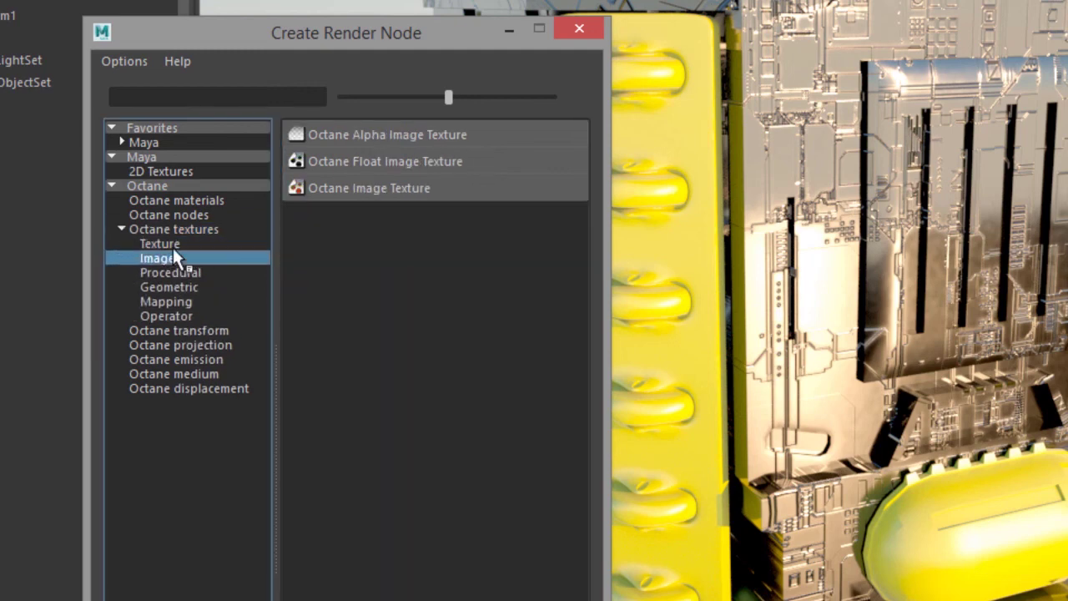
{"action": "left_click", "coordinate": [422, 134]}
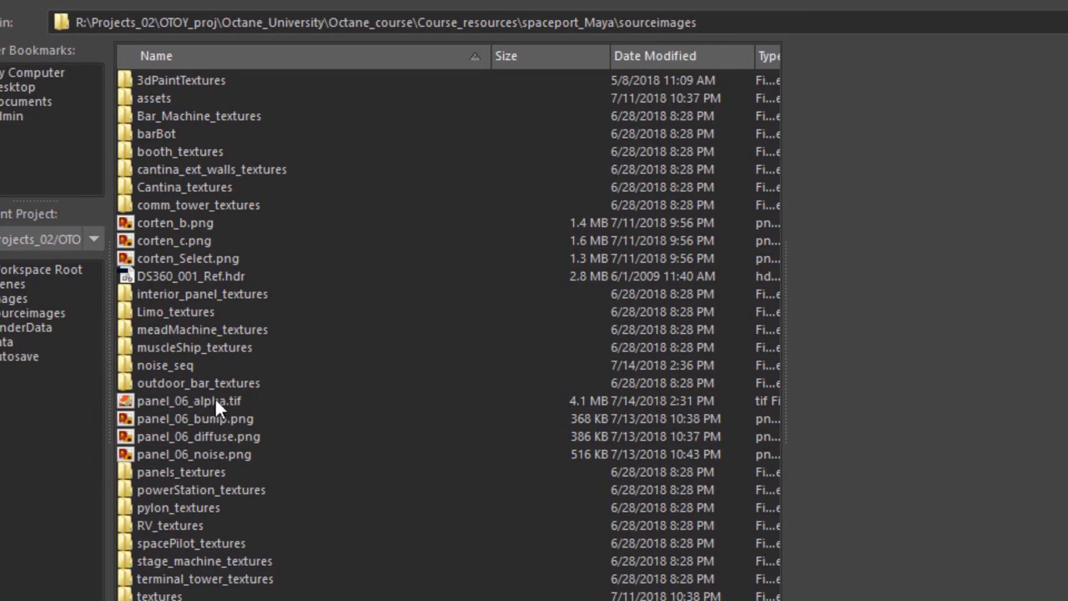
{"action": "left_click", "coordinate": [215, 402]}
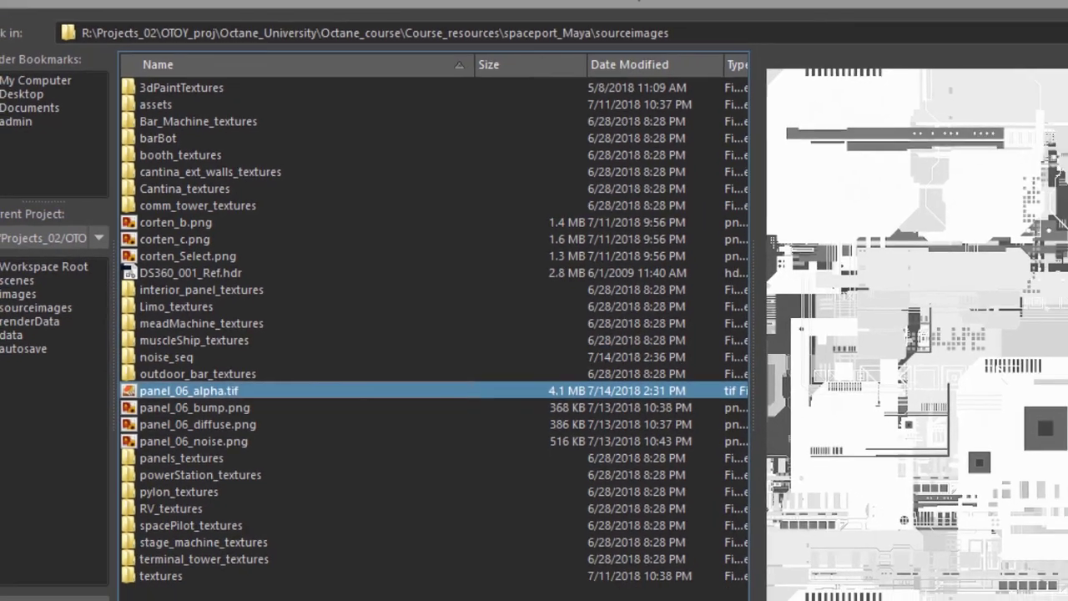
{"action": "left_click", "coordinate": [810, 453]}
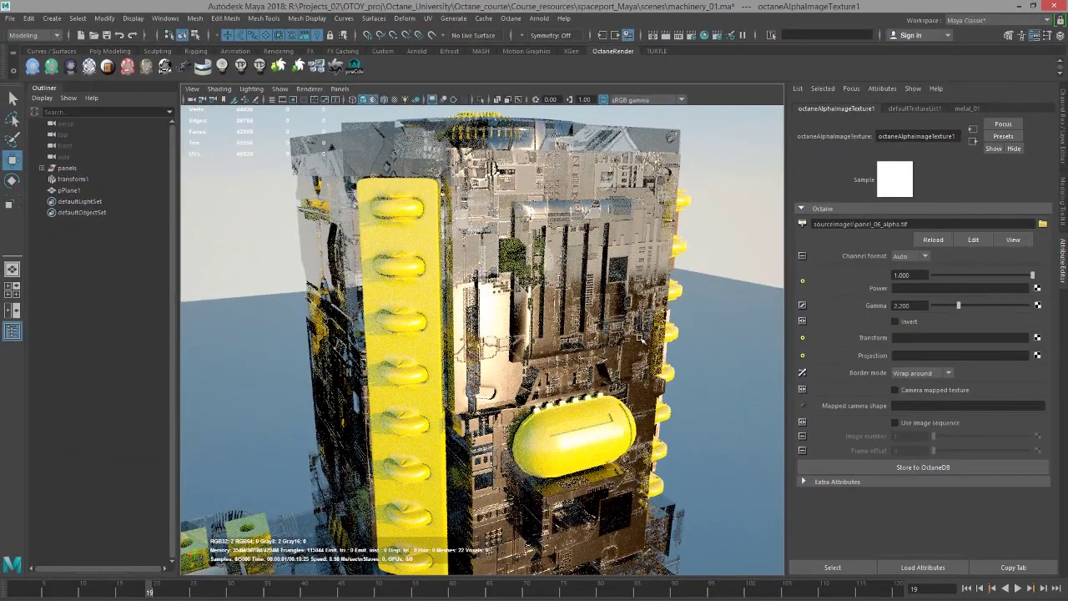
Step: Examine the tower's metal panels from several angles and distances to check the opacity effect of the alpha texture
{"action": "left_click_drag", "start_coordinate": [639, 337], "coordinate": [560, 315], "text": "alt"}
{"action": "right_click_drag", "start_coordinate": [561, 315], "coordinate": [596, 336], "text": "alt"}
{"action": "left_click_drag", "start_coordinate": [584, 334], "coordinate": [614, 268], "text": "alt"}
{"action": "right_click_drag", "start_coordinate": [614, 267], "coordinate": [580, 275], "text": "alt"}
{"action": "middle_click_drag", "start_coordinate": [581, 330], "coordinate": [579, 236], "text": "alt"}
{"action": "right_click_drag", "start_coordinate": [579, 236], "coordinate": [541, 236], "text": "alt"}
{"action": "left_click_drag", "start_coordinate": [542, 236], "coordinate": [591, 324], "text": "alt"}
{"action": "right_click_drag", "start_coordinate": [589, 325], "coordinate": [527, 326], "text": "alt"}
{"action": "left_click_drag", "start_coordinate": [594, 352], "coordinate": [561, 335], "text": "alt"}
{"action": "middle_click_drag", "start_coordinate": [561, 335], "coordinate": [564, 302], "text": "alt"}
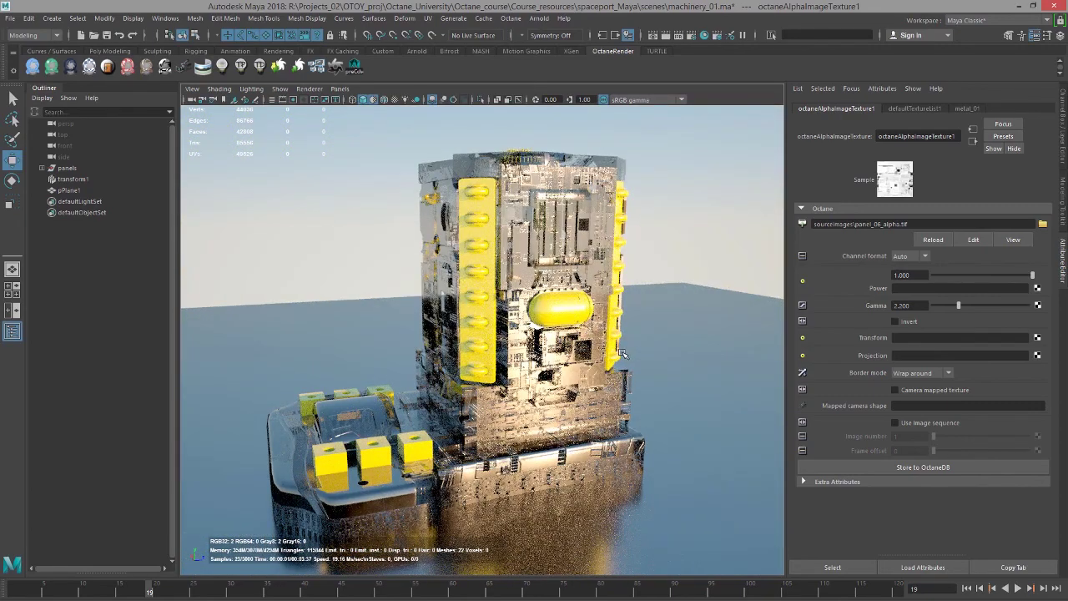